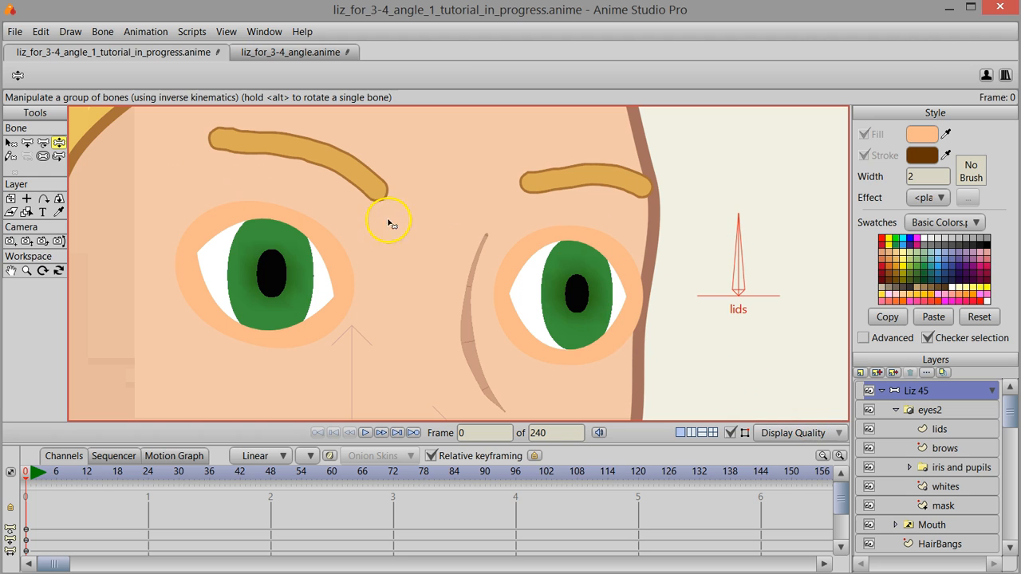
Step: Test the lids dial by rotating the lids bone counter-clockwise through its closing range
{"action": "left_click_drag", "start_coordinate": [734, 228], "coordinate": [676, 342]}
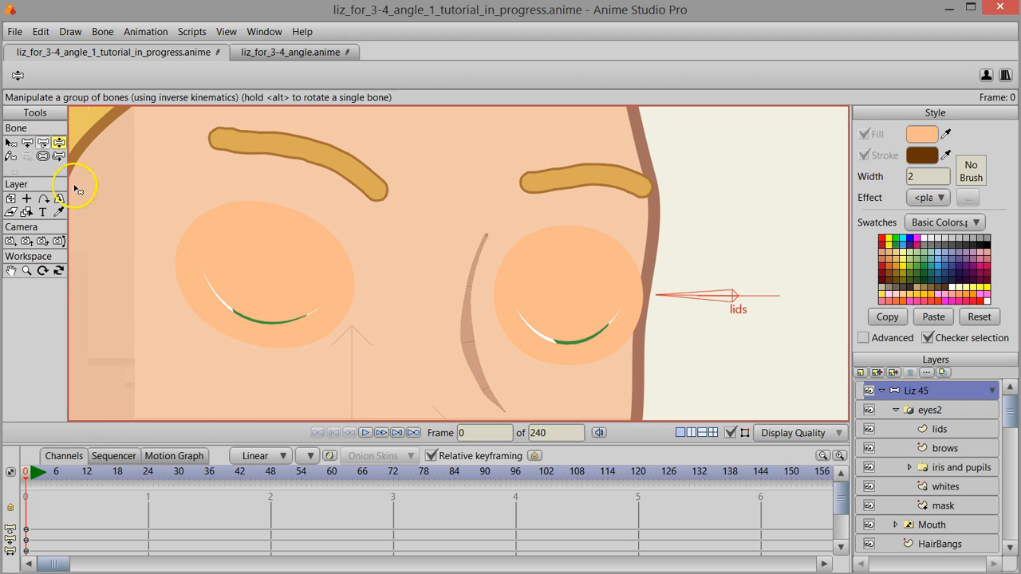
{"action": "left_click", "coordinate": [11, 142]}
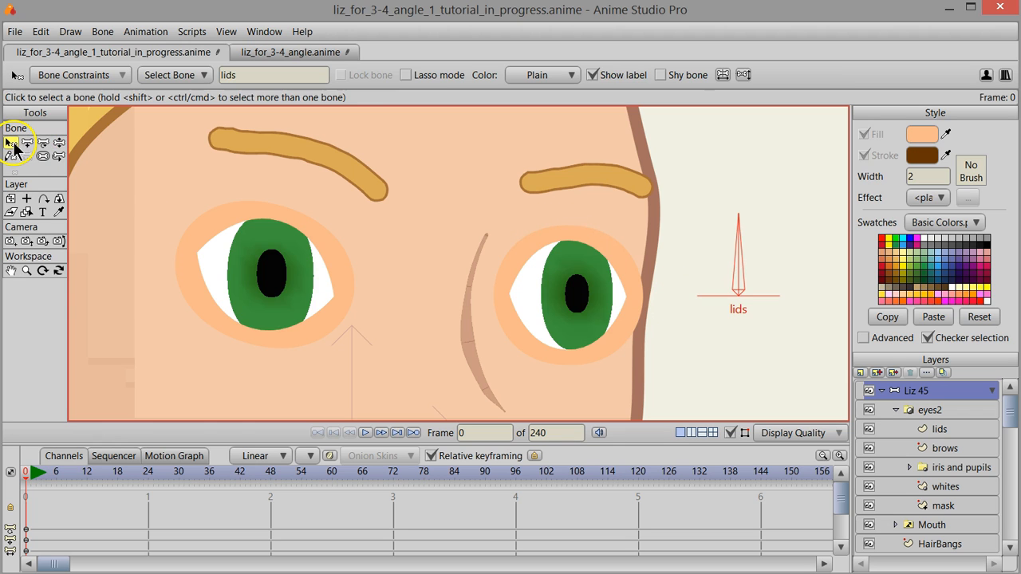
Step: Open the lids action for editing and move to its closed-eye keyframe at frame 100
{"action": "left_click", "coordinate": [266, 33]}
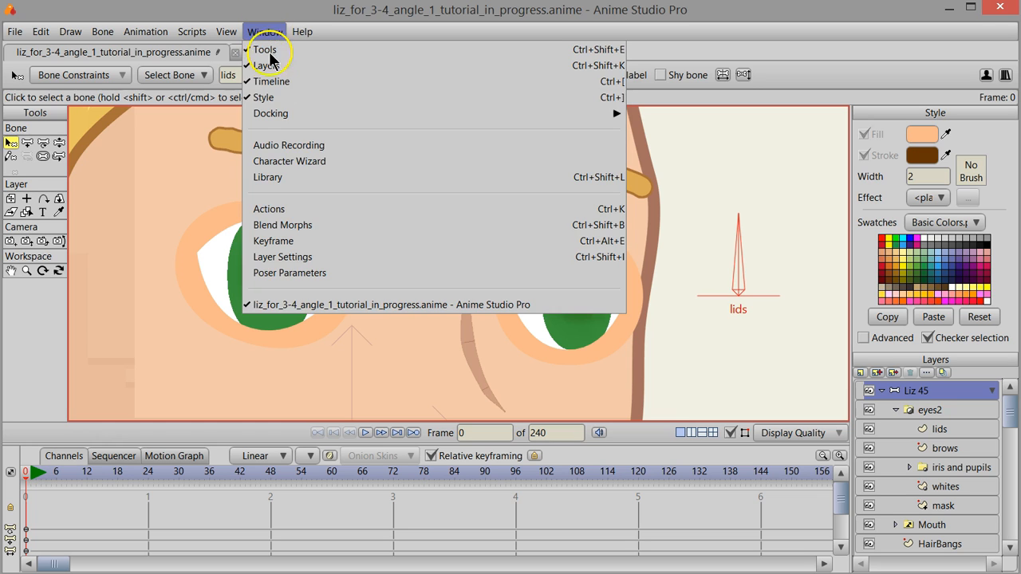
{"action": "left_click", "coordinate": [281, 211]}
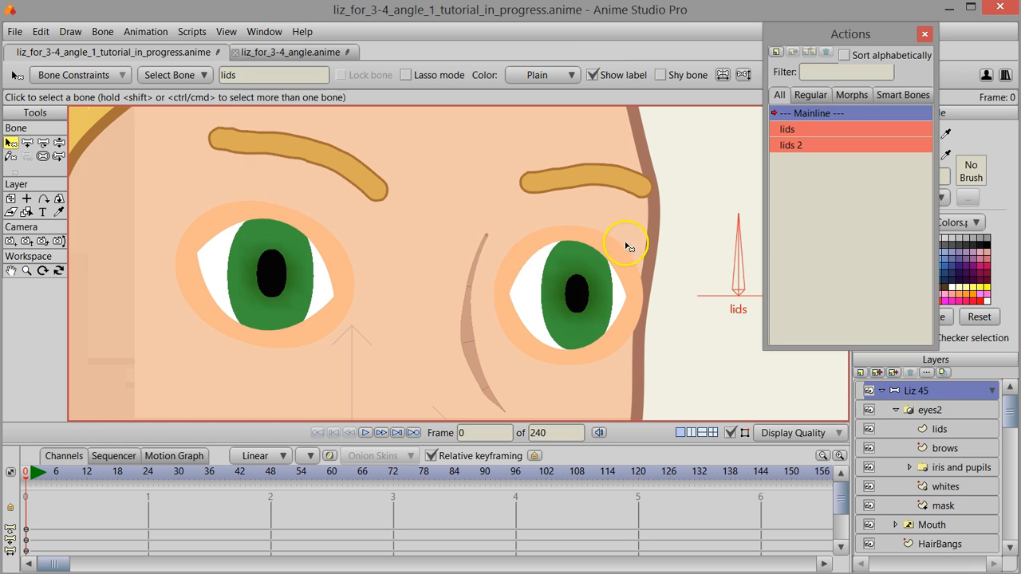
{"action": "double_click", "coordinate": [789, 130]}
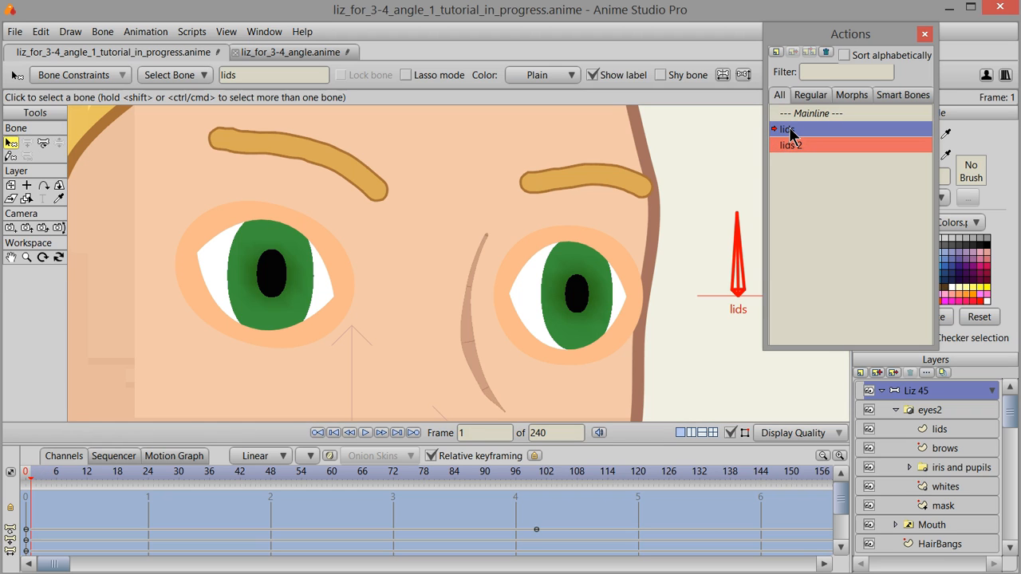
{"action": "left_click", "coordinate": [740, 246]}
{"action": "left_click_drag", "start_coordinate": [33, 478], "coordinate": [538, 499]}
{"action": "left_click", "coordinate": [539, 497]}
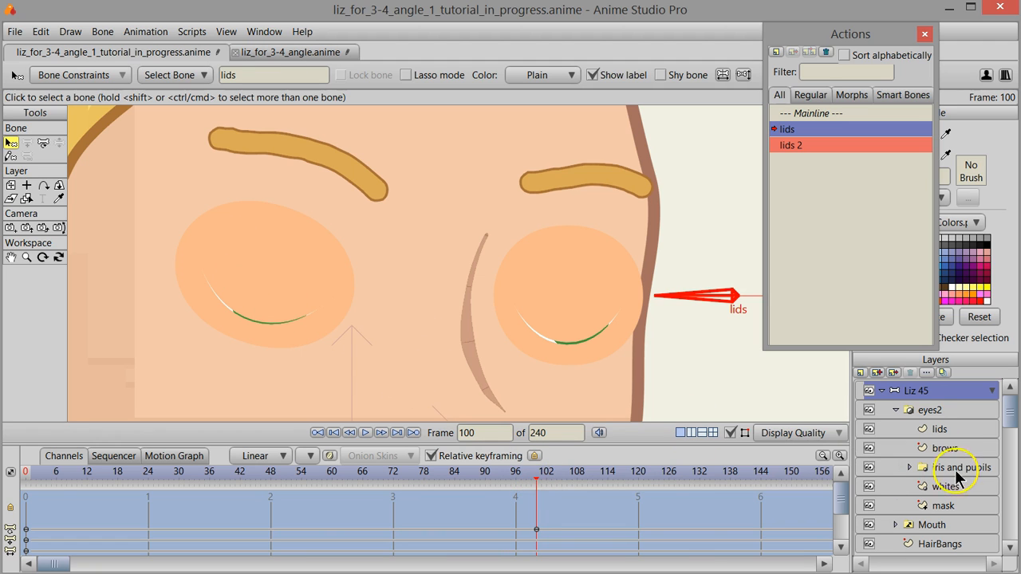
Step: On the lids layer, lower the topmost outline point of both eyelid shapes slightly at frame 100
{"action": "left_click", "coordinate": [933, 428]}
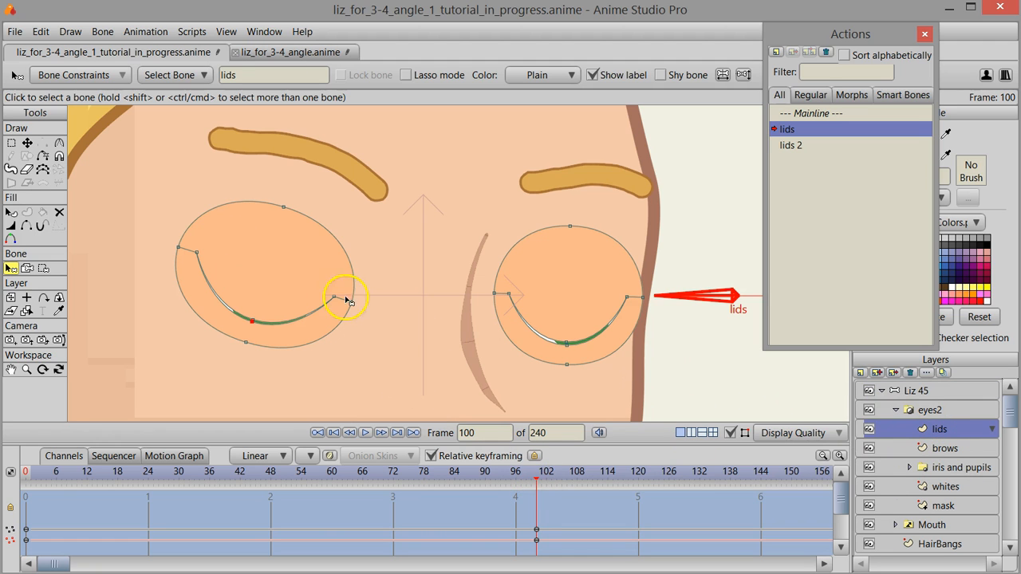
{"action": "left_click", "coordinate": [27, 144]}
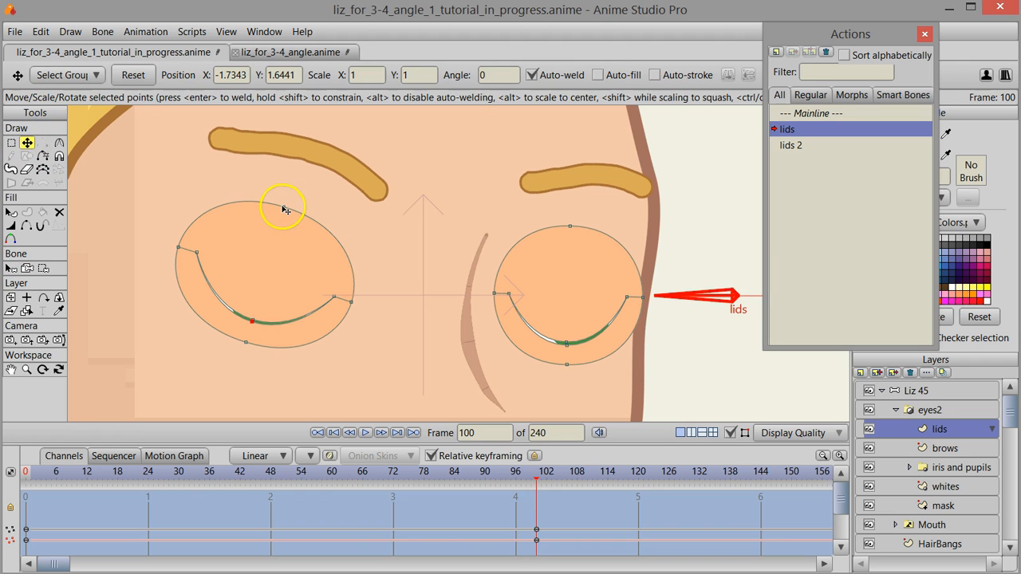
{"action": "left_click_drag", "start_coordinate": [285, 210], "coordinate": [279, 223]}
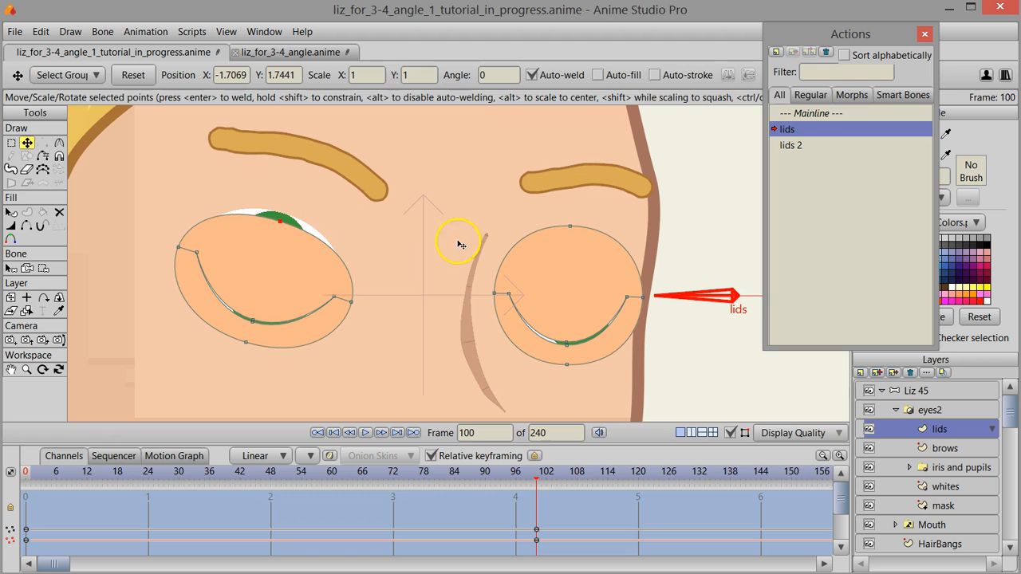
{"action": "left_click_drag", "start_coordinate": [570, 230], "coordinate": [575, 242]}
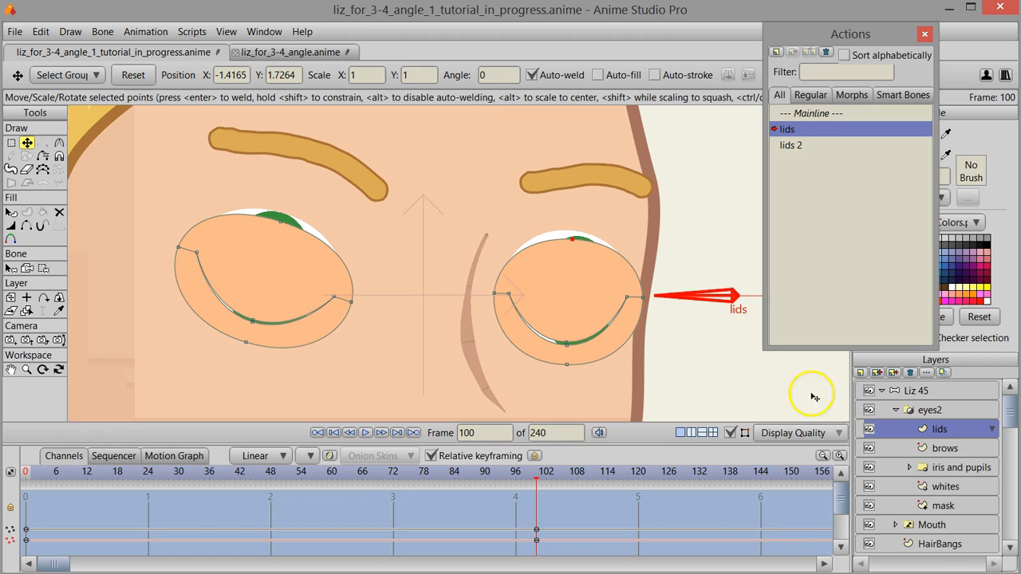
Step: On the mask layer, lower the top point of both eye masks to sit inside the lowered eyelid outlines at frame 100
{"action": "left_click", "coordinate": [943, 506]}
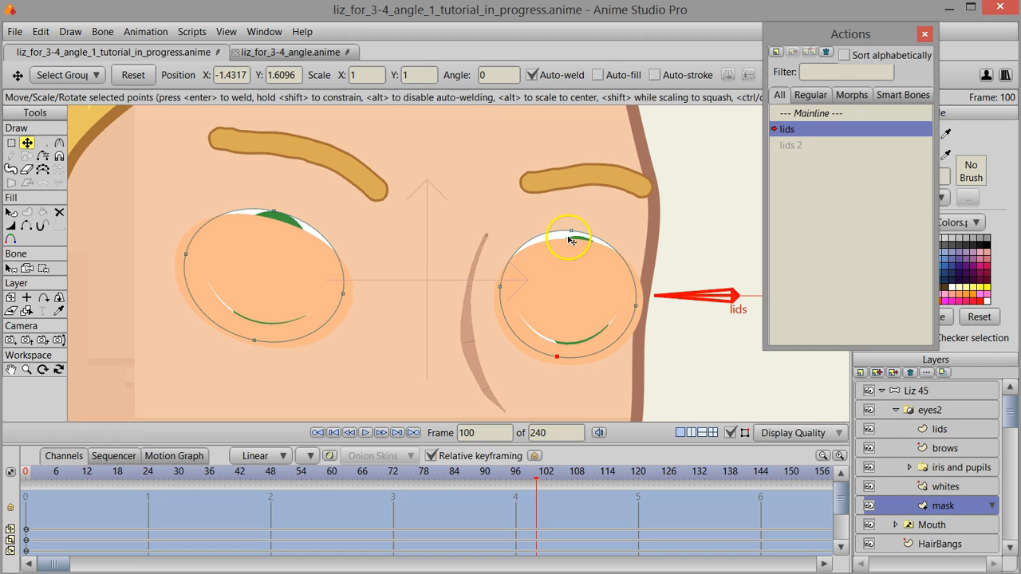
{"action": "left_click_drag", "start_coordinate": [572, 234], "coordinate": [574, 244]}
{"action": "left_click_drag", "start_coordinate": [274, 212], "coordinate": [271, 222]}
{"action": "left_click_drag", "start_coordinate": [548, 474], "coordinate": [537, 499]}
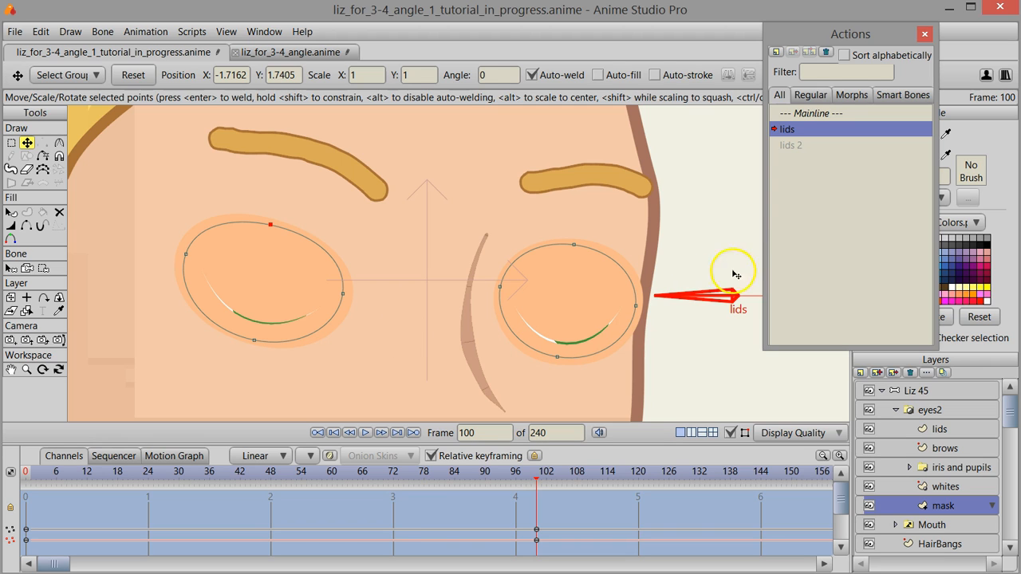
Step: Return to the Mainline and test the adjusted eye closing by rotating the lids bone on the Liz 45 layer
{"action": "left_click", "coordinate": [812, 114]}
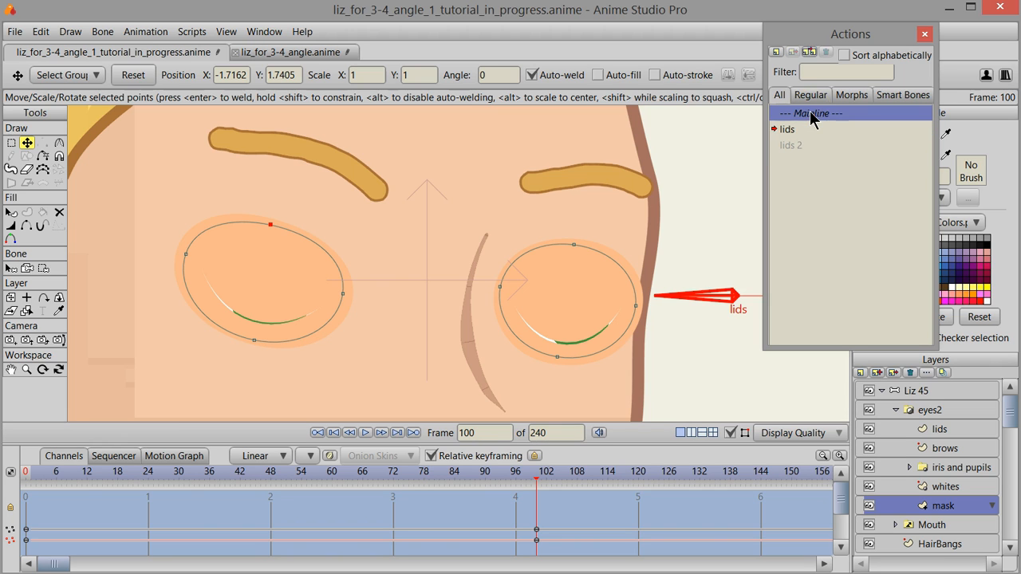
{"action": "left_click", "coordinate": [921, 390]}
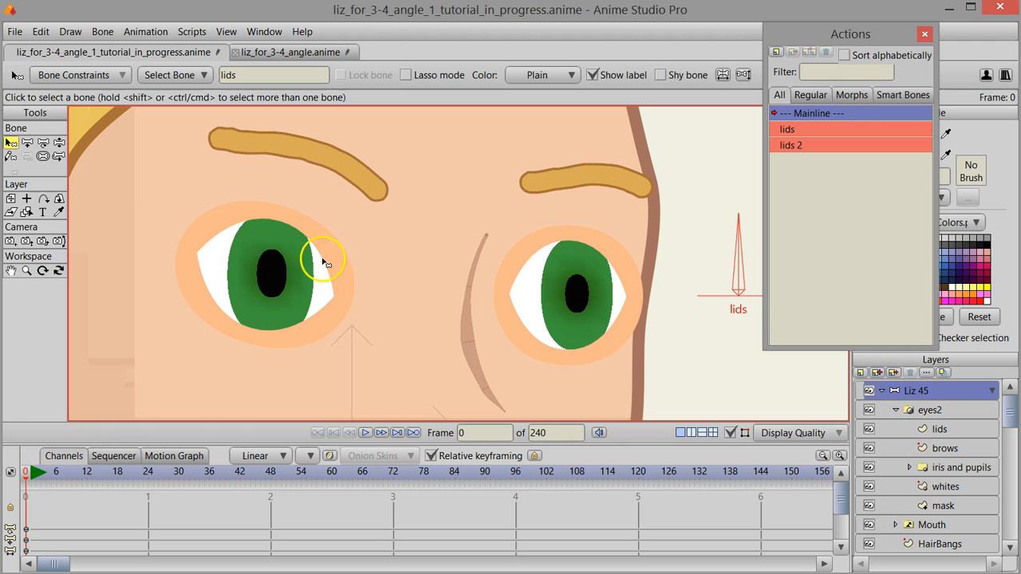
{"action": "left_click", "coordinate": [59, 142]}
{"action": "left_click_drag", "start_coordinate": [733, 241], "coordinate": [656, 331]}
{"action": "left_click", "coordinate": [10, 143]}
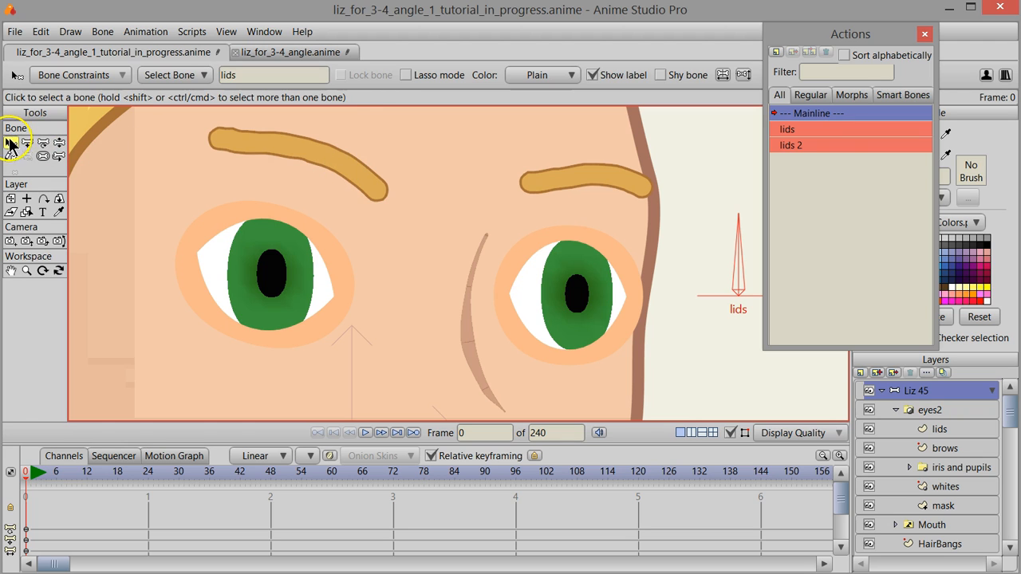
Step: Deselect the lids bone on the Liz 45 layer and add a short upright bone outside the head, above the lids bone
{"action": "left_click_drag", "start_coordinate": [801, 34], "coordinate": [843, 26]}
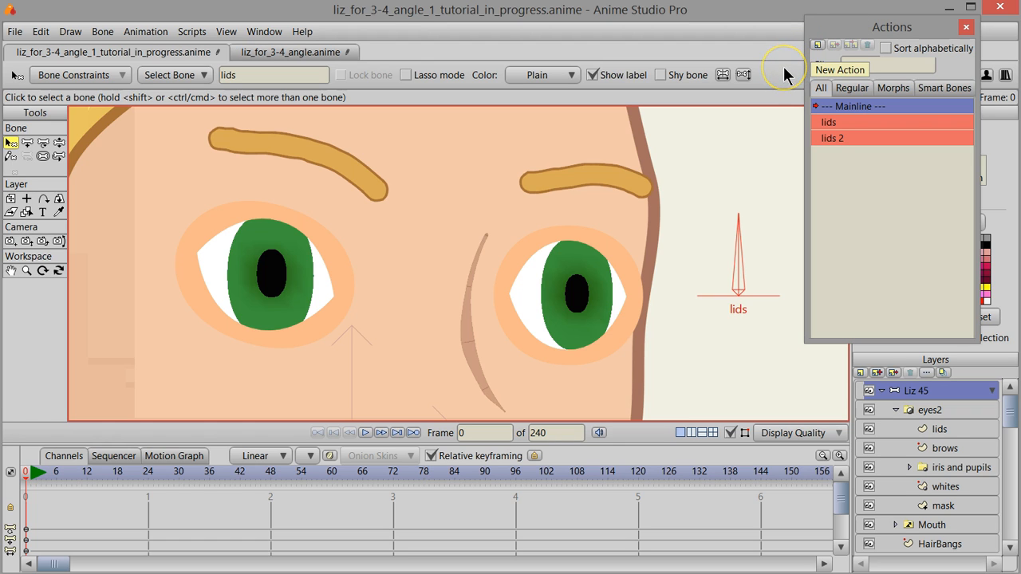
{"action": "left_click", "coordinate": [840, 110]}
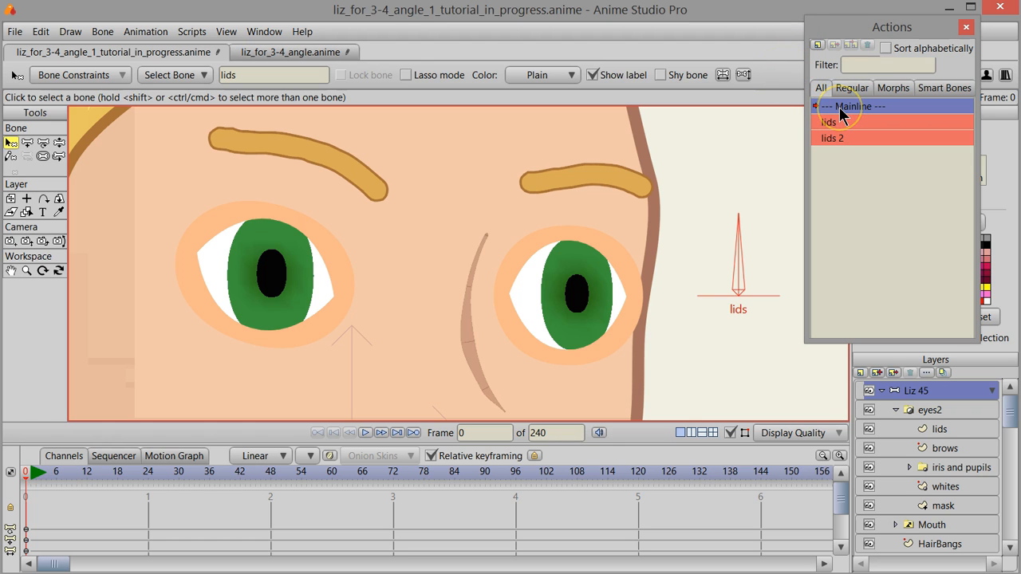
{"action": "left_click", "coordinate": [901, 394]}
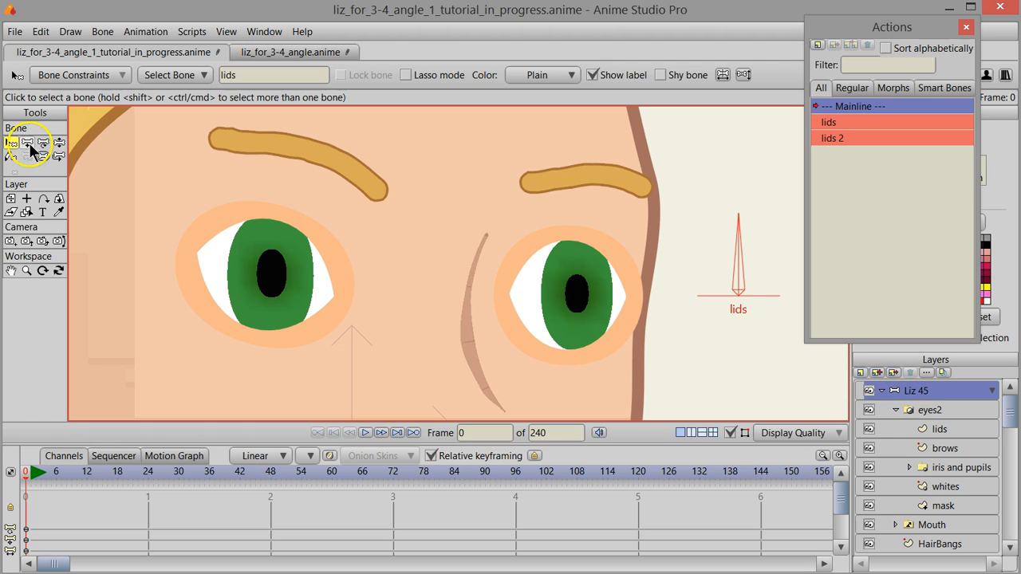
{"action": "left_click", "coordinate": [27, 144]}
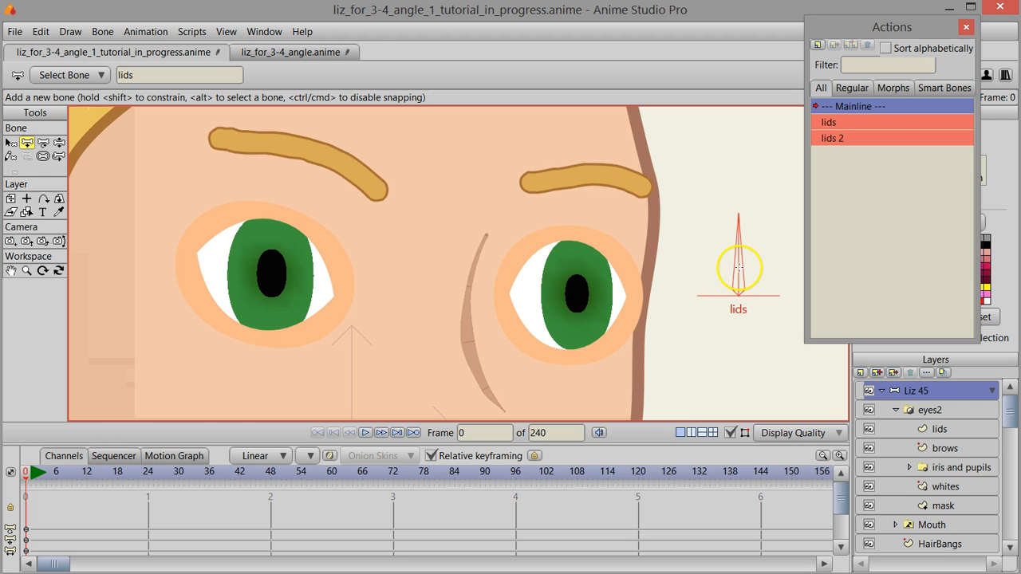
{"action": "left_click", "coordinate": [13, 143]}
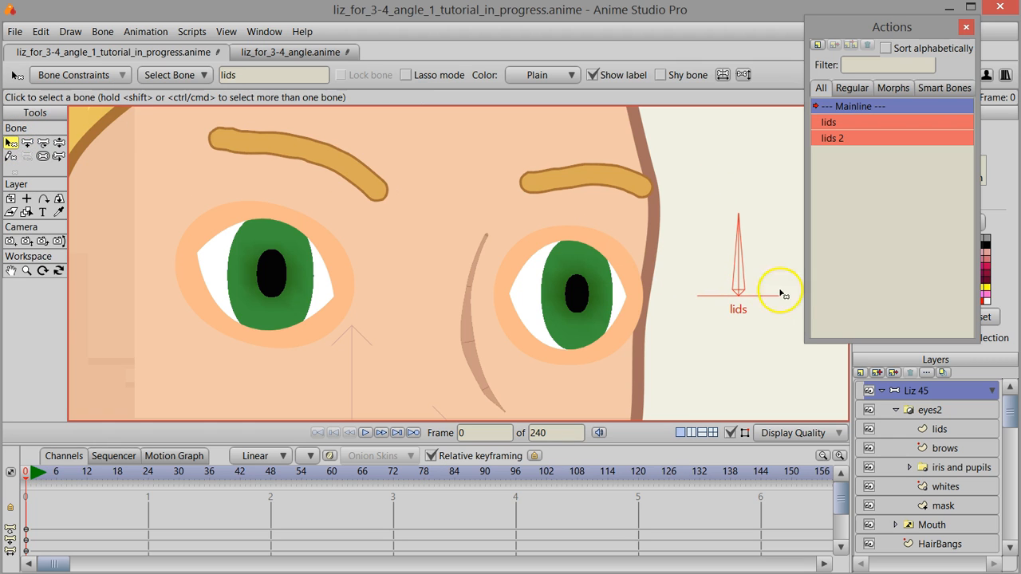
{"action": "left_click", "coordinate": [698, 154]}
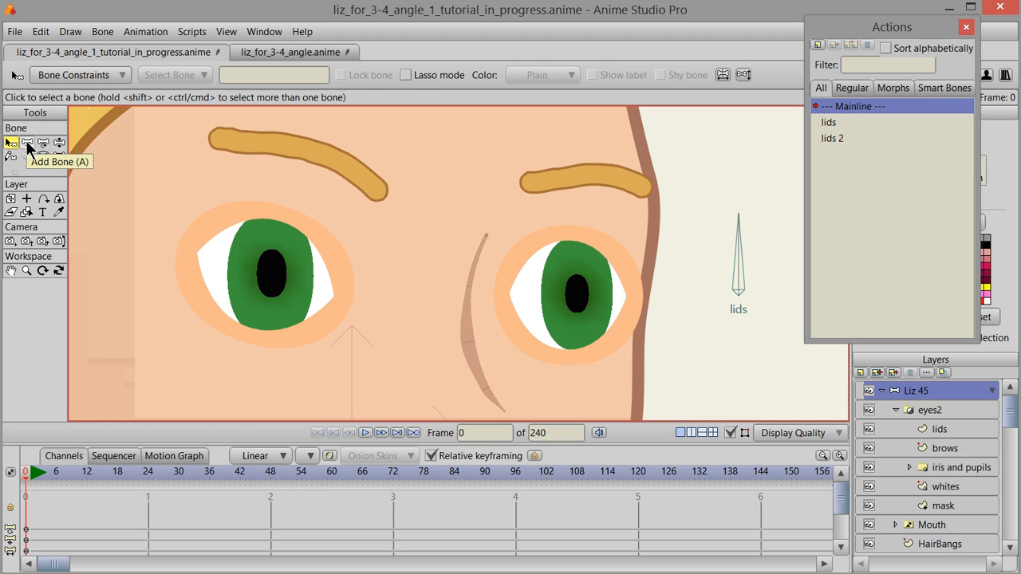
{"action": "left_click", "coordinate": [27, 145]}
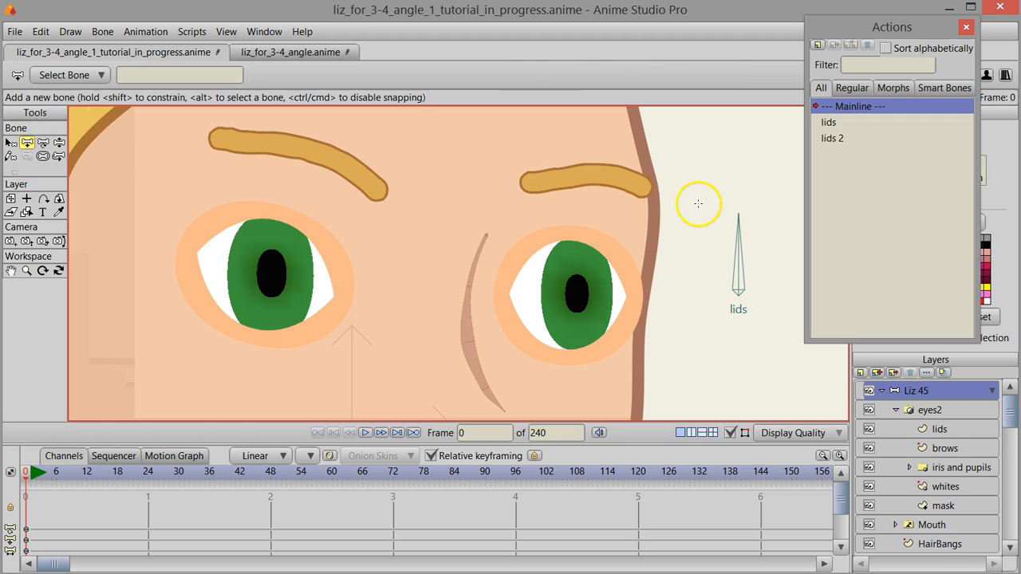
{"action": "left_click_drag", "start_coordinate": [697, 197], "coordinate": [693, 127]}
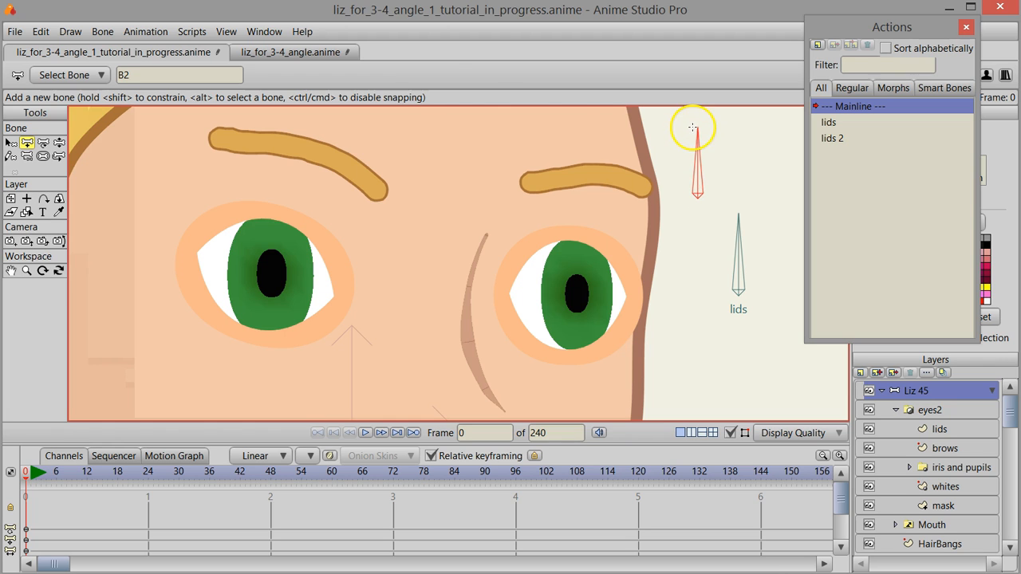
Step: Make the new bone a smart bone dial named brows, from -90 to 90 over 100 frames, with separate positive and negative actions
{"action": "left_click", "coordinate": [104, 34]}
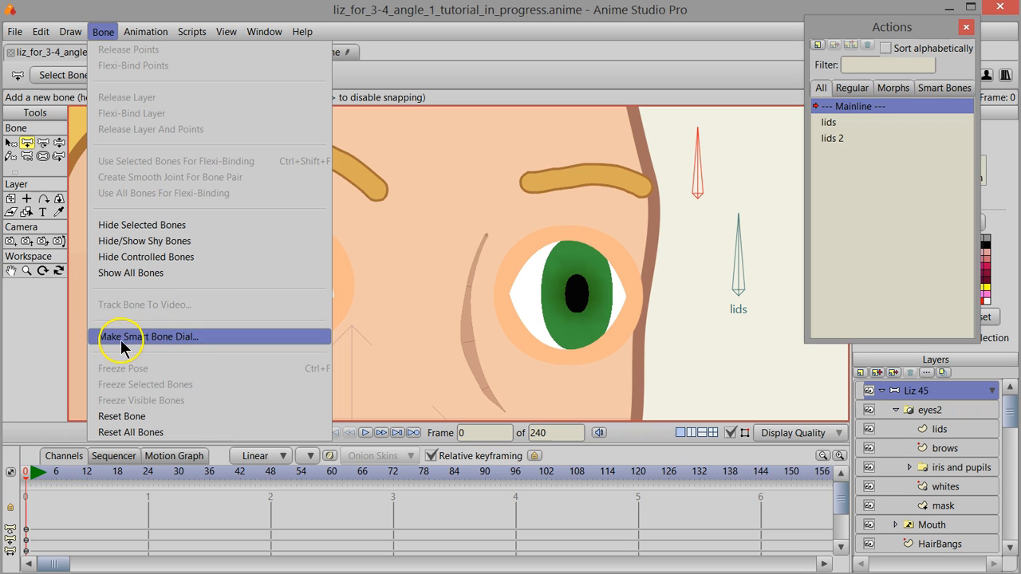
{"action": "left_click", "coordinate": [170, 337]}
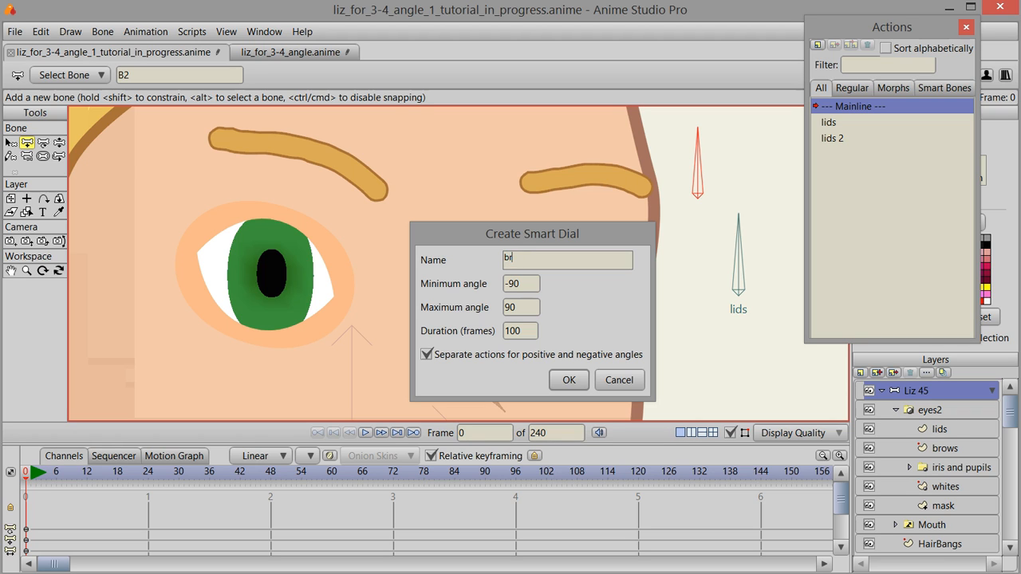
{"action": "type", "text": "brows"}
{"action": "left_click", "coordinate": [569, 380]}
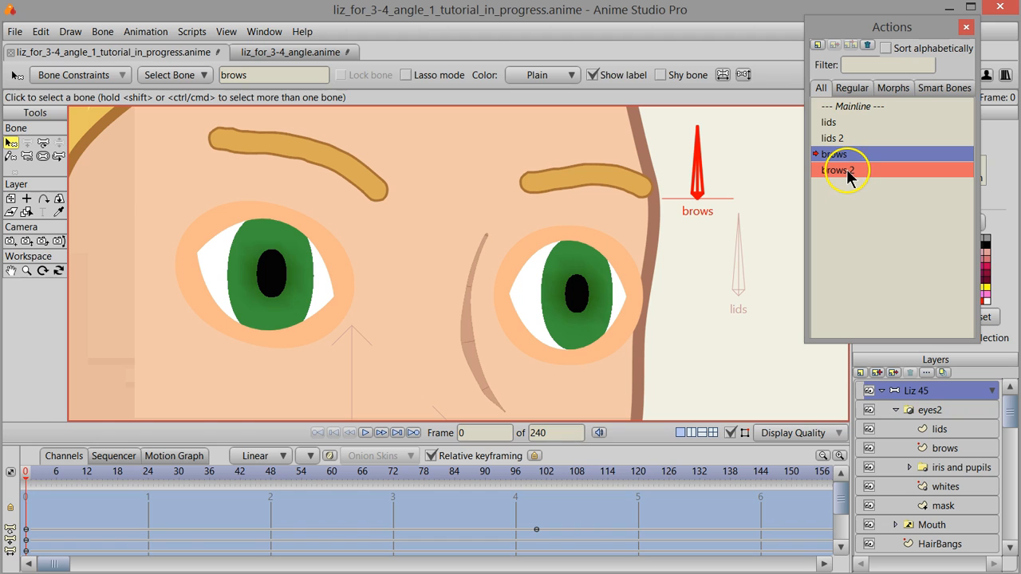
Step: At frame 100 of the brows action, select all points on the brows layer and move both eyebrows straight down towards the eyes
{"action": "left_click_drag", "start_coordinate": [25, 477], "coordinate": [535, 480]}
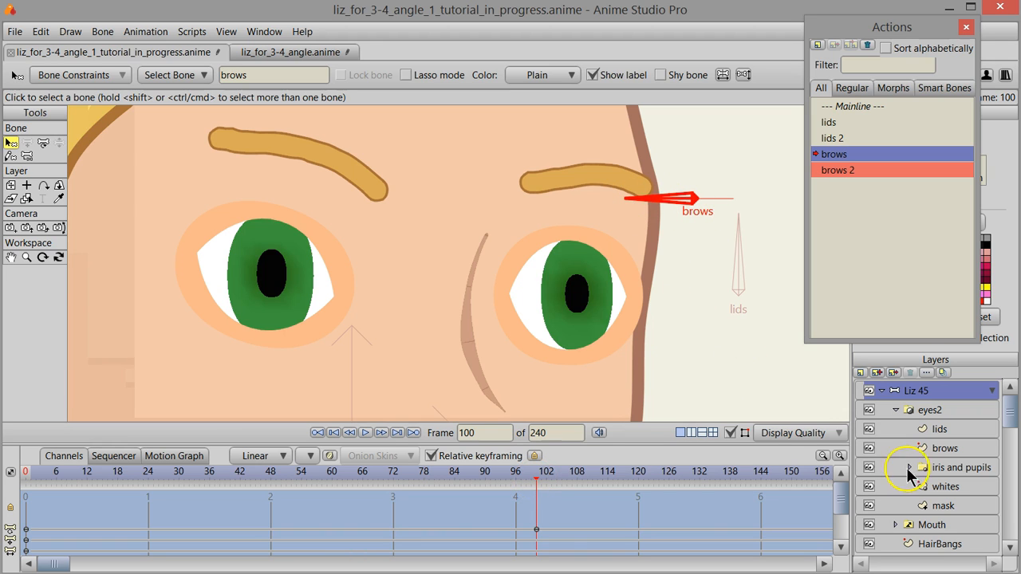
{"action": "left_click", "coordinate": [946, 448]}
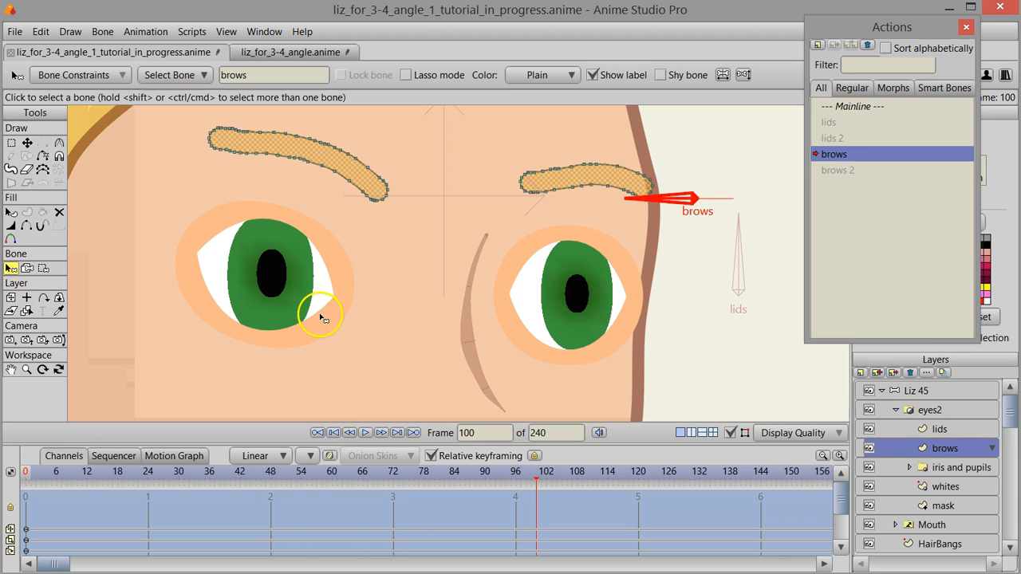
{"action": "left_click", "coordinate": [27, 144]}
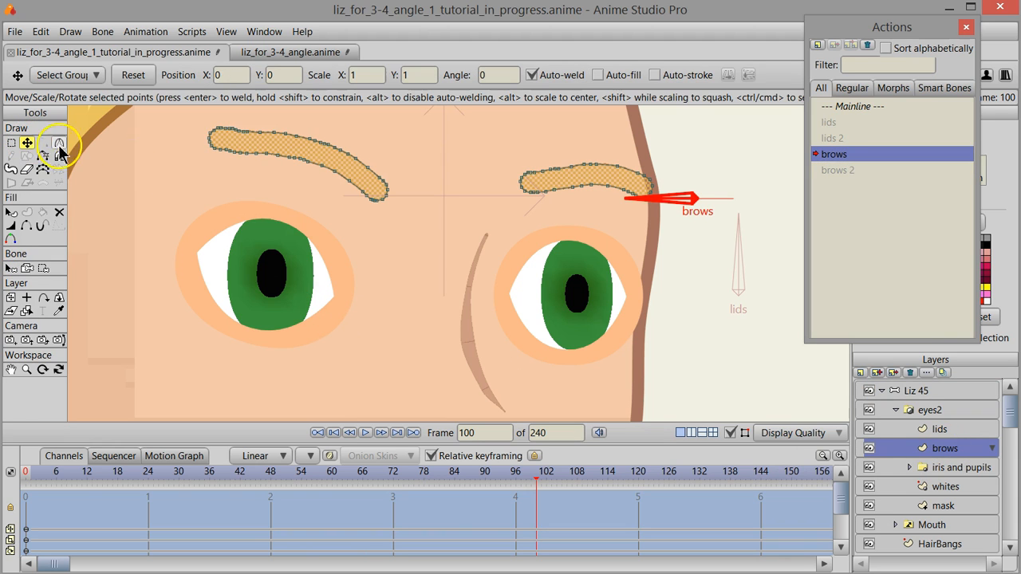
{"action": "key", "text": "ctrl+a"}
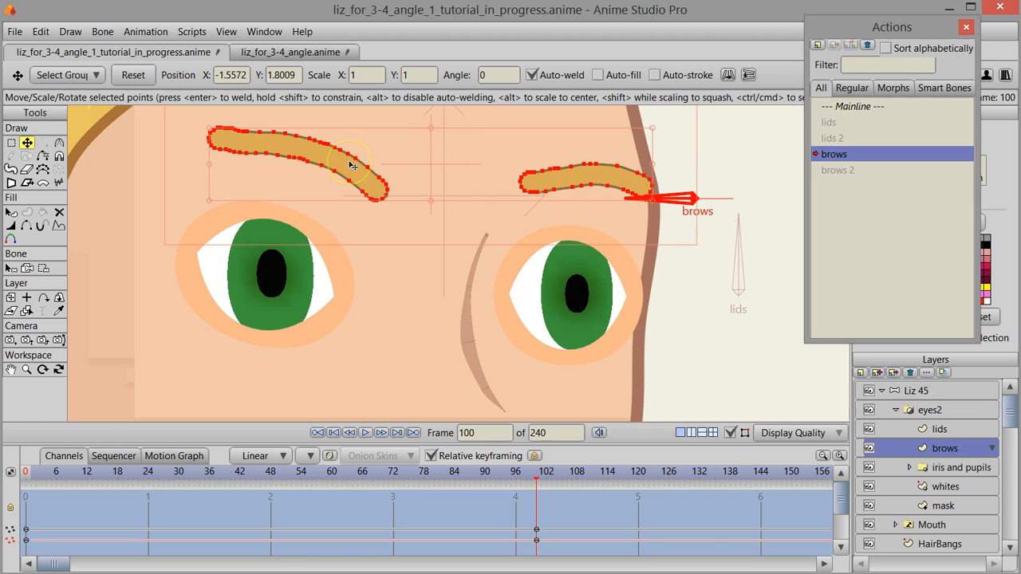
{"action": "left_click_drag", "start_coordinate": [352, 166], "coordinate": [351, 196]}
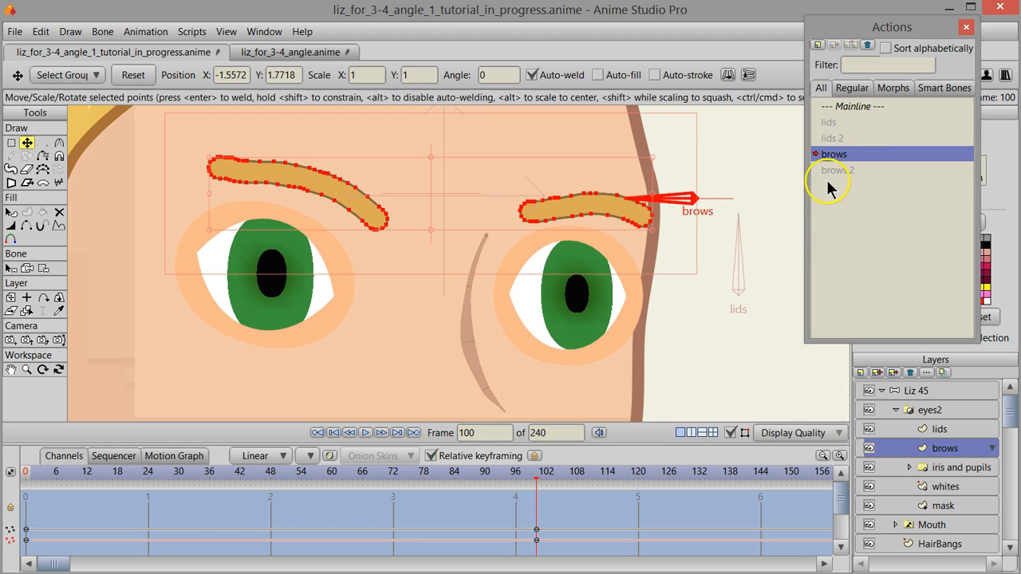
Step: Return to the Mainline and test the brows dial by rotating the brows bone on the Liz 45 layer
{"action": "left_click", "coordinate": [856, 106]}
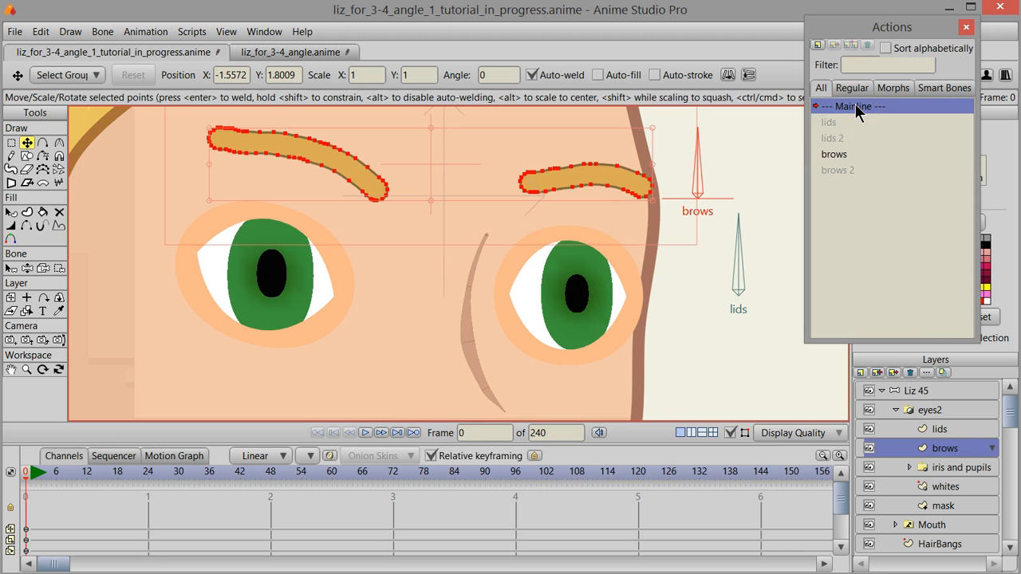
{"action": "left_click", "coordinate": [910, 391]}
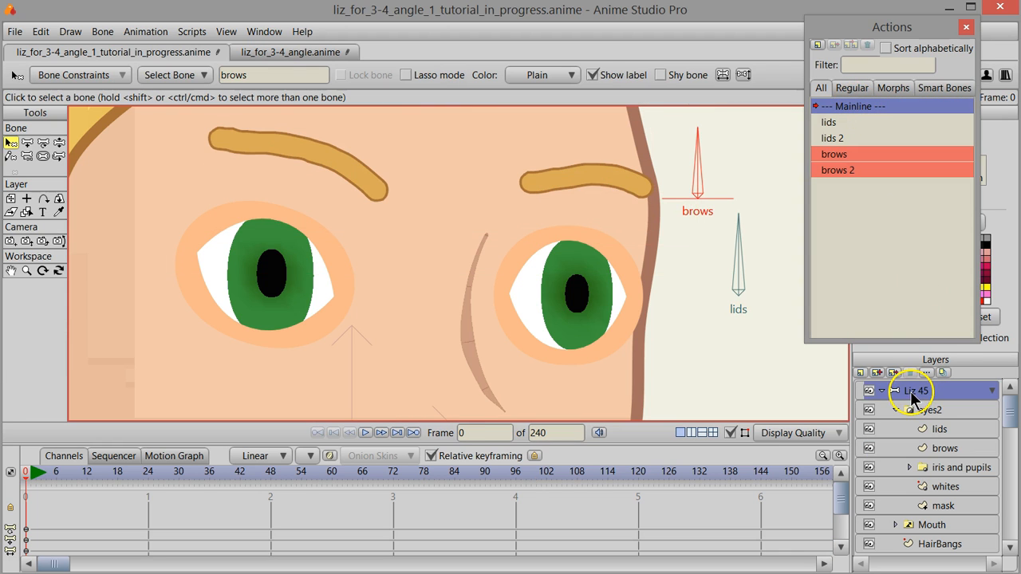
{"action": "left_click", "coordinate": [59, 142]}
{"action": "left_click_drag", "start_coordinate": [696, 150], "coordinate": [728, 148]}
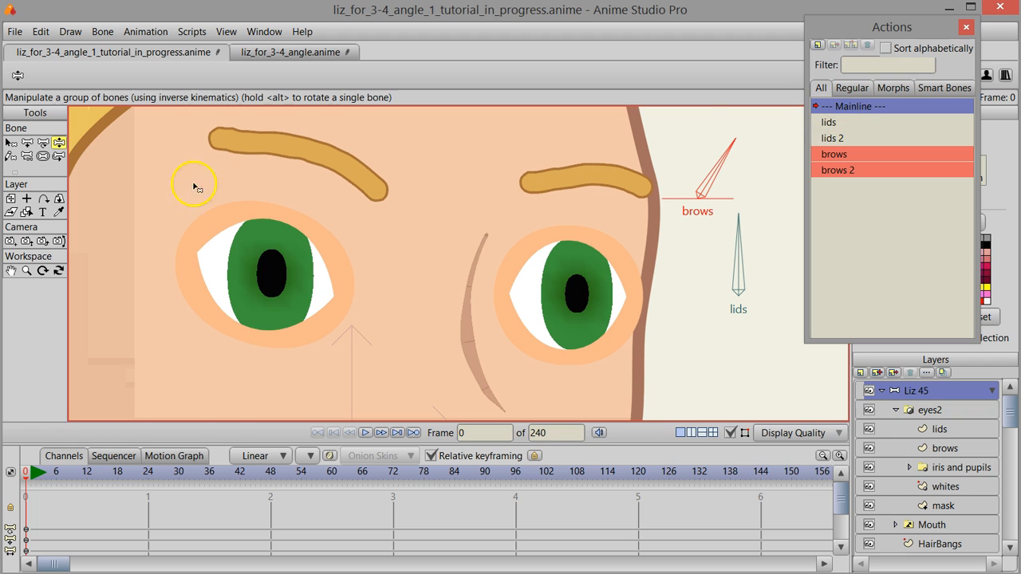
{"action": "left_click", "coordinate": [11, 142]}
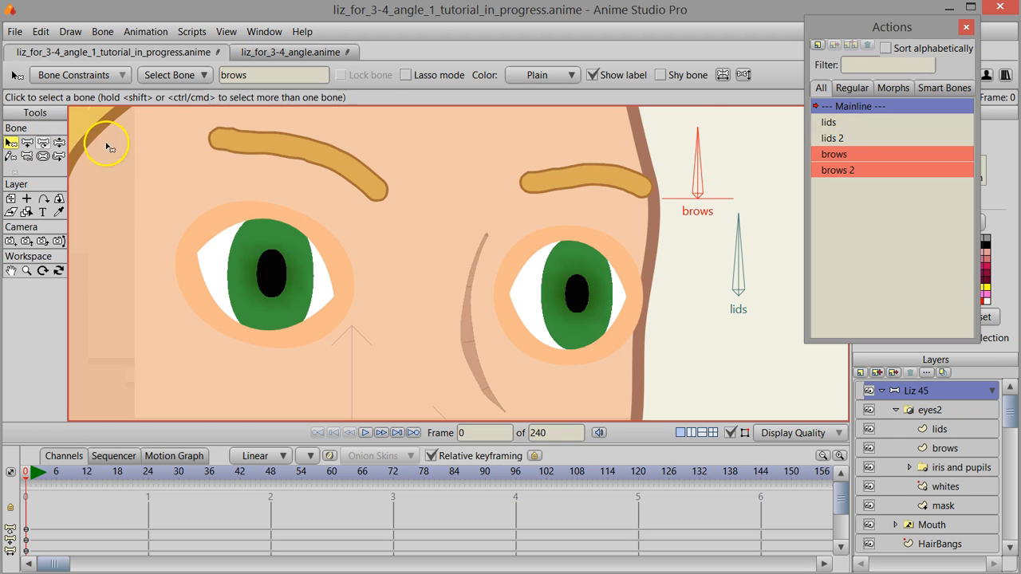
Step: At frame 100 of the brows 2 action, rotate the left eyebrow on the brows layer so its inner end tilts up
{"action": "left_click", "coordinate": [836, 168]}
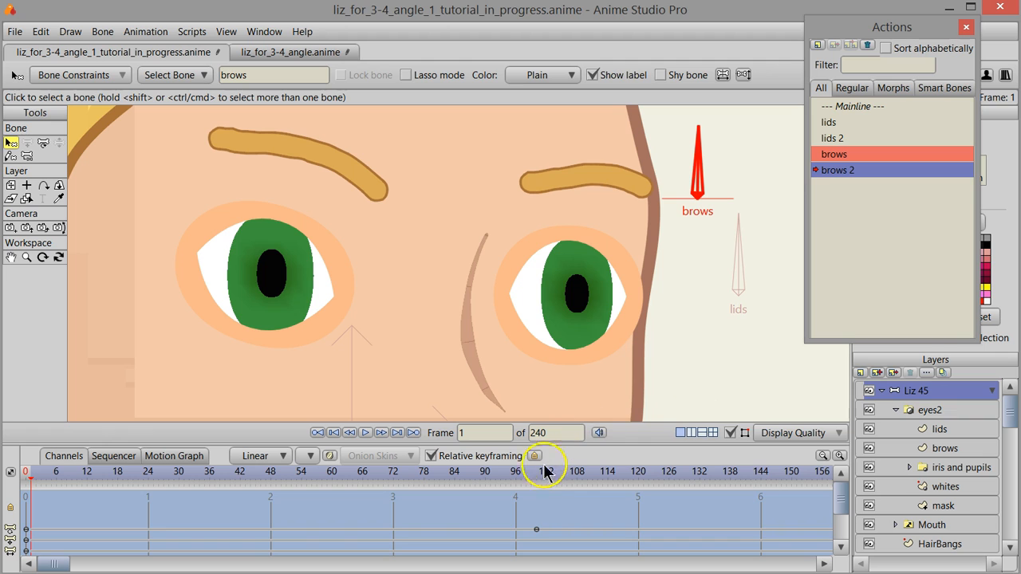
{"action": "left_click_drag", "start_coordinate": [399, 484], "coordinate": [537, 483]}
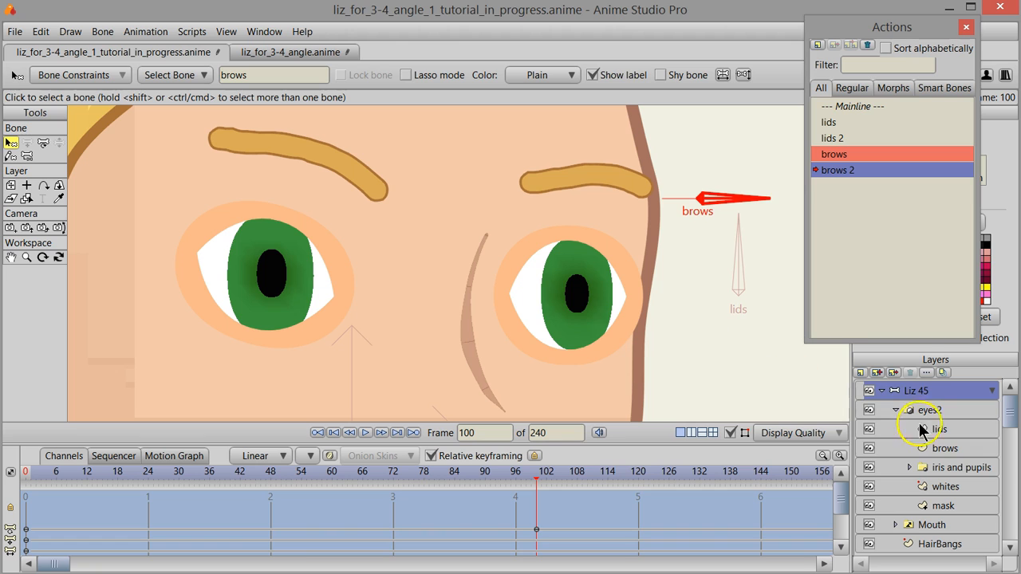
{"action": "left_click", "coordinate": [944, 449]}
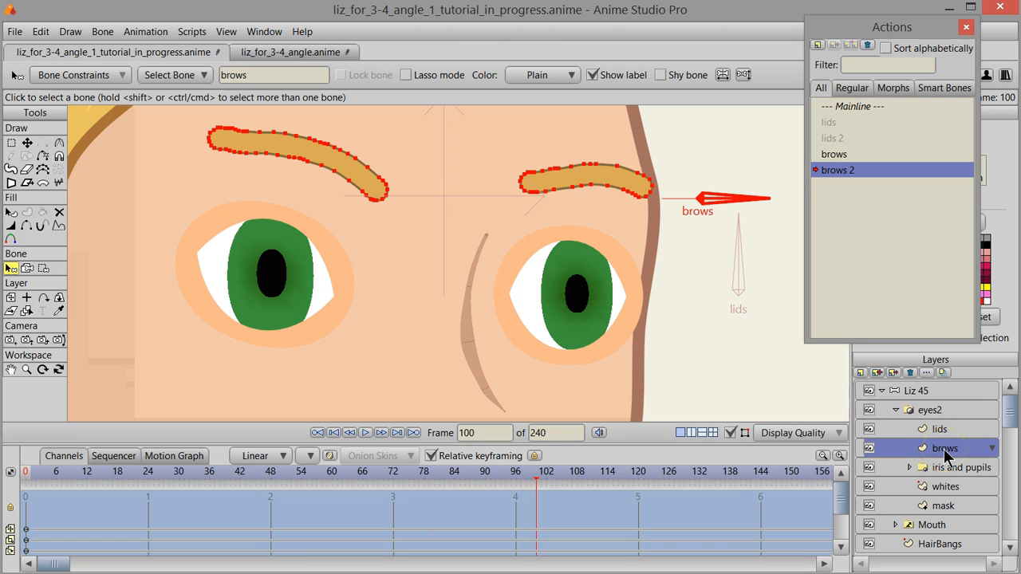
{"action": "left_click", "coordinate": [12, 145]}
{"action": "mouse_move", "coordinate": [179, 138]}
{"action": "left_mouse_down"}
{"action": "mouse_move", "coordinate": [215, 107]}
{"action": "mouse_move", "coordinate": [312, 111]}
{"action": "mouse_move", "coordinate": [404, 150]}
{"action": "mouse_move", "coordinate": [344, 215]}
{"action": "left_mouse_up"}
{"action": "left_click_drag", "start_coordinate": [179, 126], "coordinate": [181, 130]}
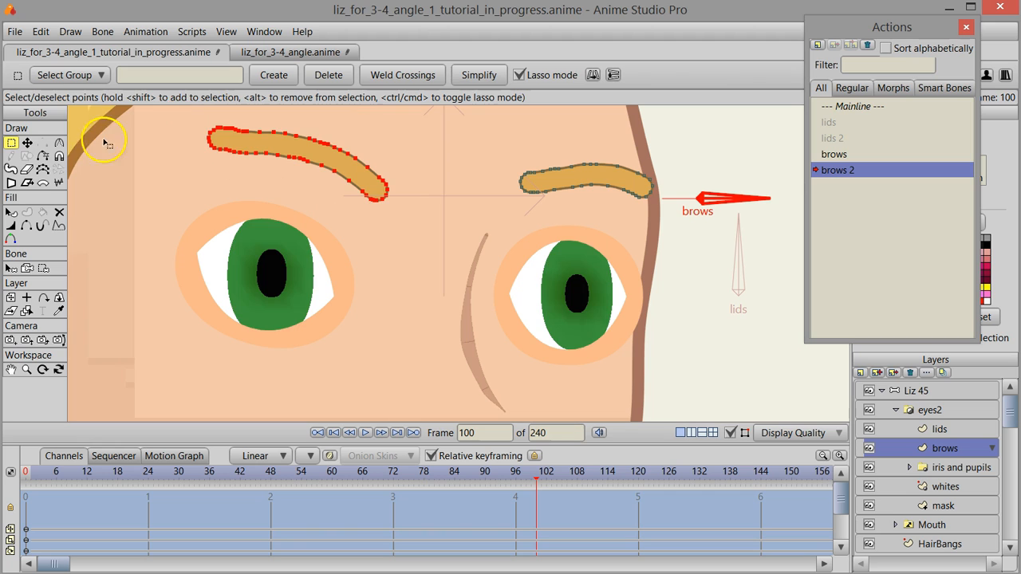
{"action": "left_click", "coordinate": [27, 142]}
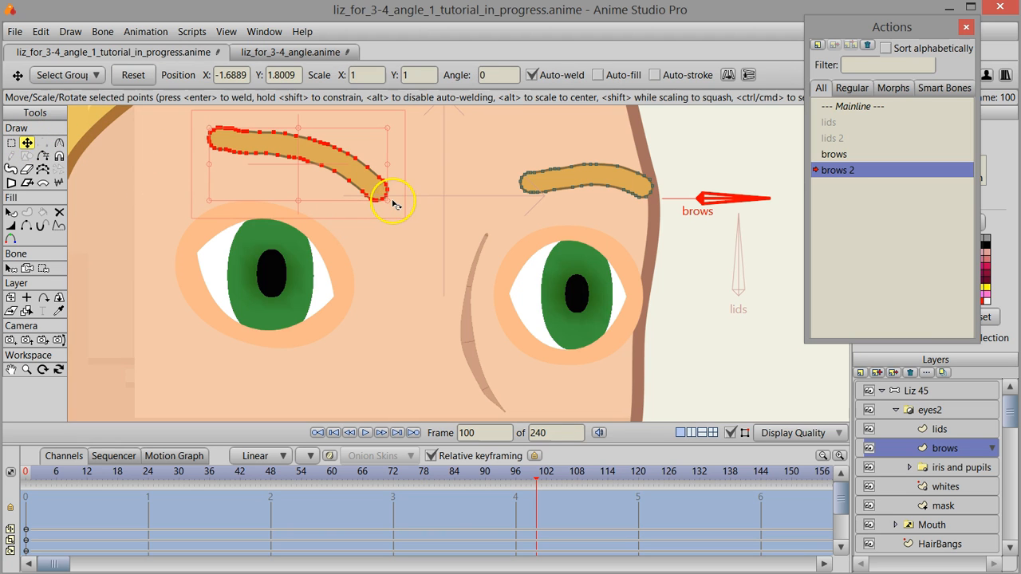
{"action": "left_click_drag", "start_coordinate": [393, 204], "coordinate": [354, 154]}
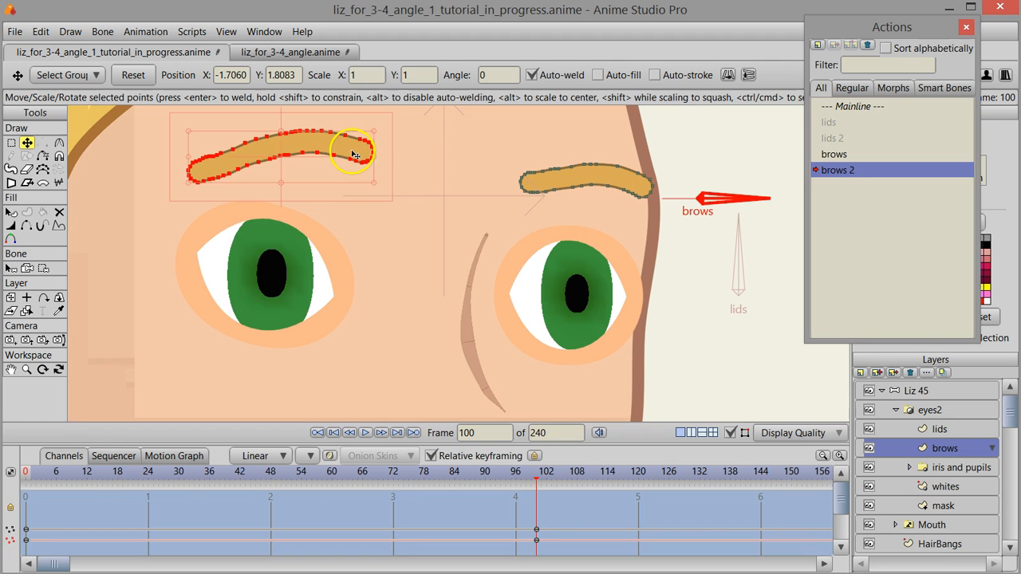
Step: Select only the right eyebrow's points and rotate it so its inner end rises and its outer end drops, then scrub the brows 2 action
{"action": "left_click", "coordinate": [11, 144]}
{"action": "left_click", "coordinate": [511, 148]}
{"action": "mouse_move", "coordinate": [655, 148]}
{"action": "left_mouse_down"}
{"action": "mouse_move", "coordinate": [669, 201]}
{"action": "mouse_move", "coordinate": [558, 216]}
{"action": "left_mouse_up"}
{"action": "left_click_drag", "start_coordinate": [507, 128], "coordinate": [542, 142]}
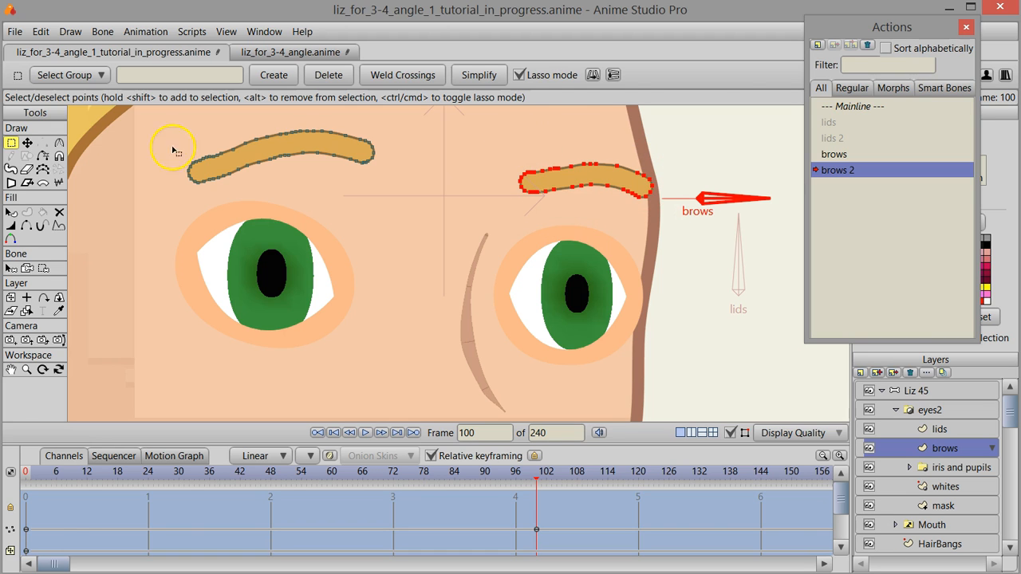
{"action": "left_click", "coordinate": [27, 143]}
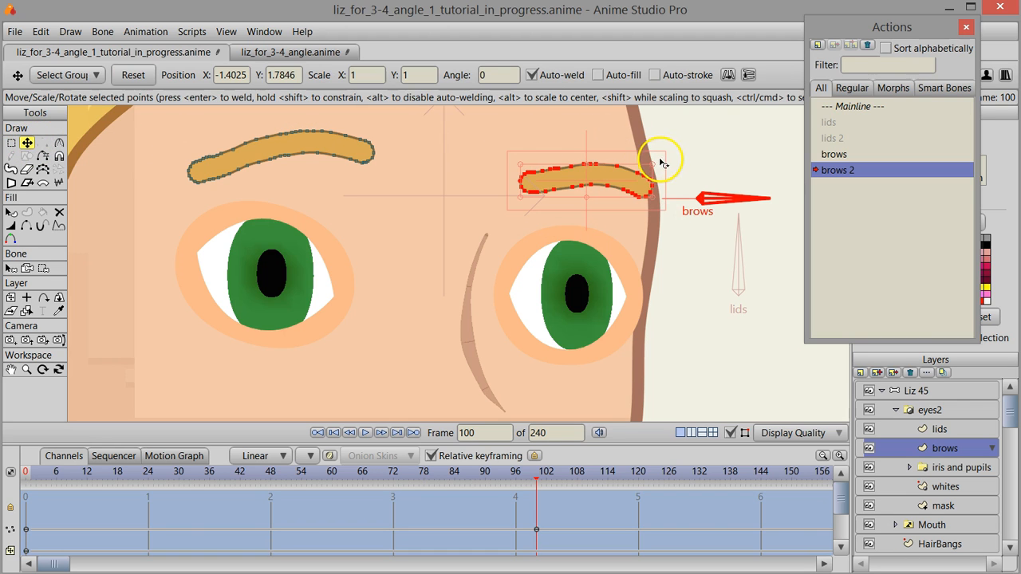
{"action": "left_click_drag", "start_coordinate": [666, 159], "coordinate": [620, 191]}
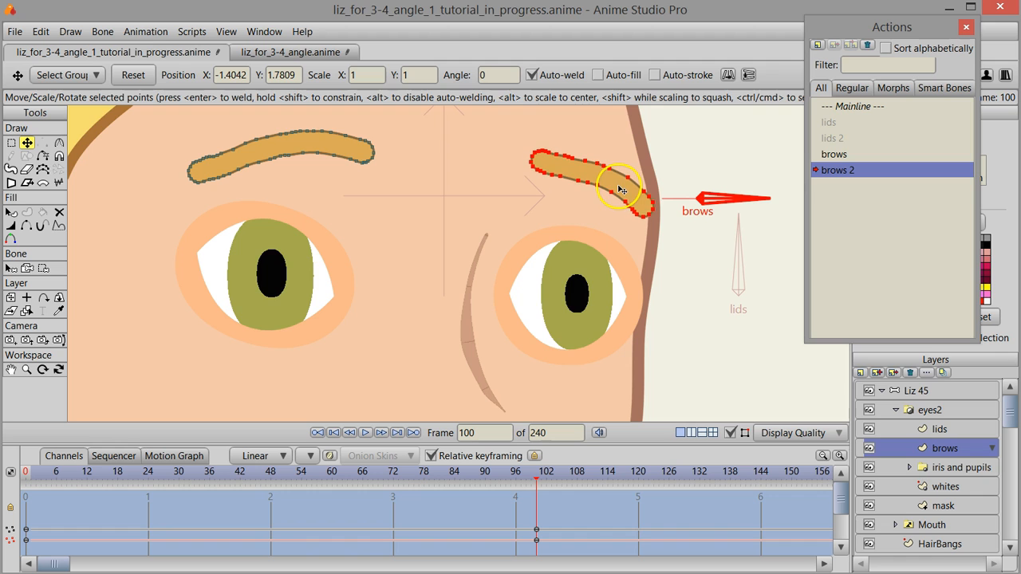
{"action": "left_click_drag", "start_coordinate": [540, 474], "coordinate": [538, 535]}
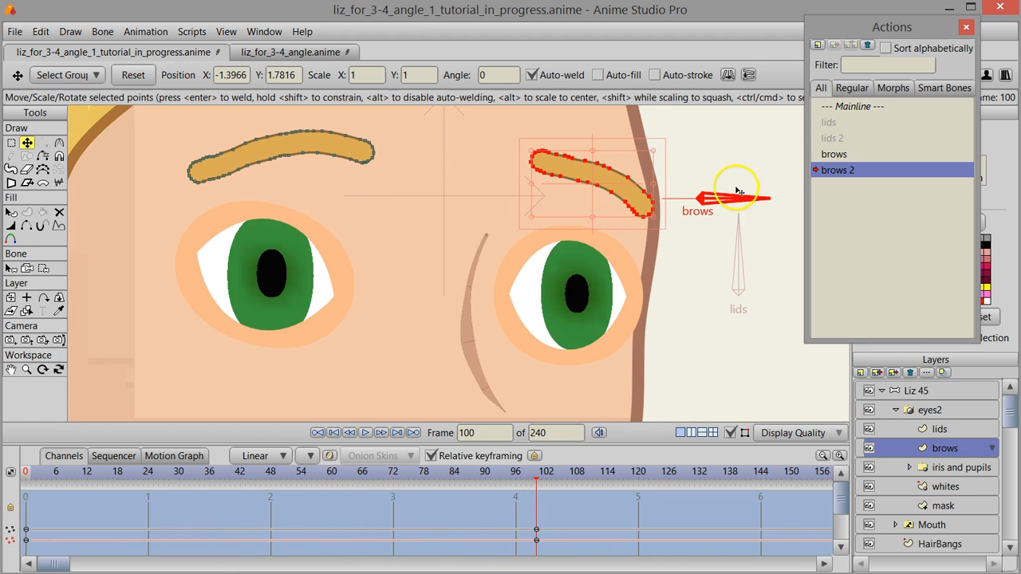
{"action": "left_click_drag", "start_coordinate": [538, 476], "coordinate": [539, 528]}
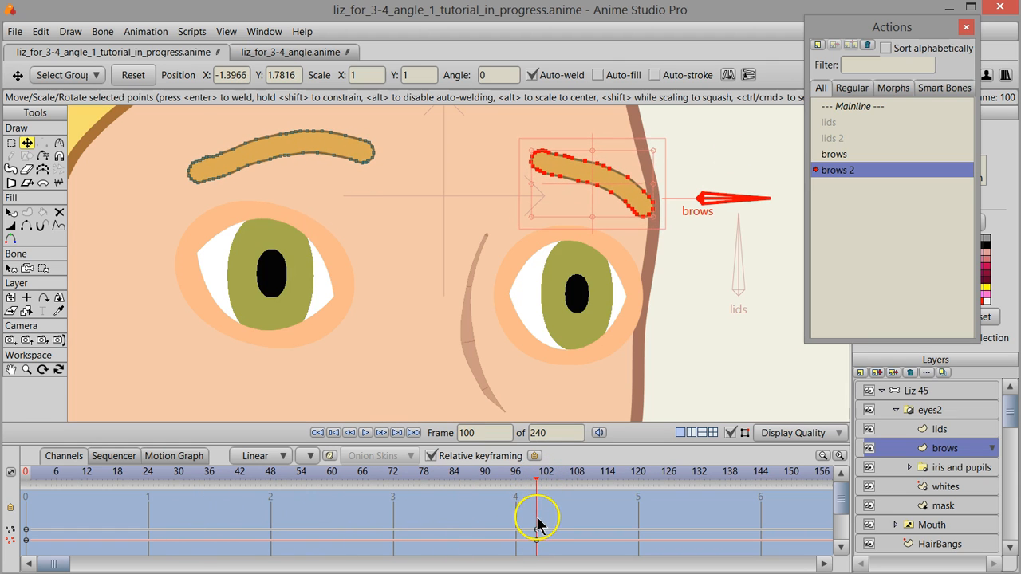
Step: Go back to the Mainline and rotate the brows bone on the Liz 45 layer to check the brows 2 pose
{"action": "left_click", "coordinate": [854, 107]}
{"action": "double_click", "coordinate": [853, 108]}
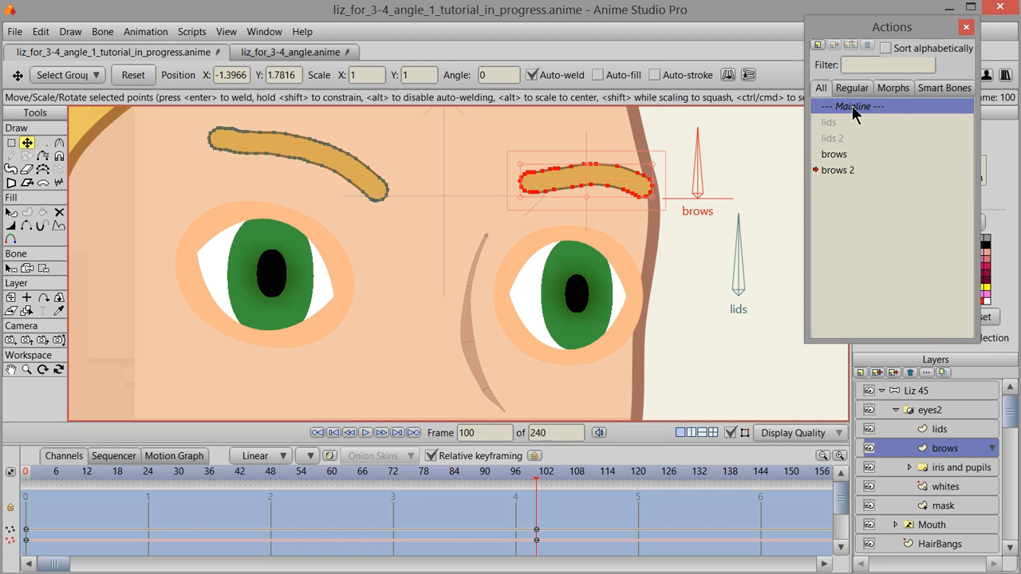
{"action": "left_click", "coordinate": [906, 393]}
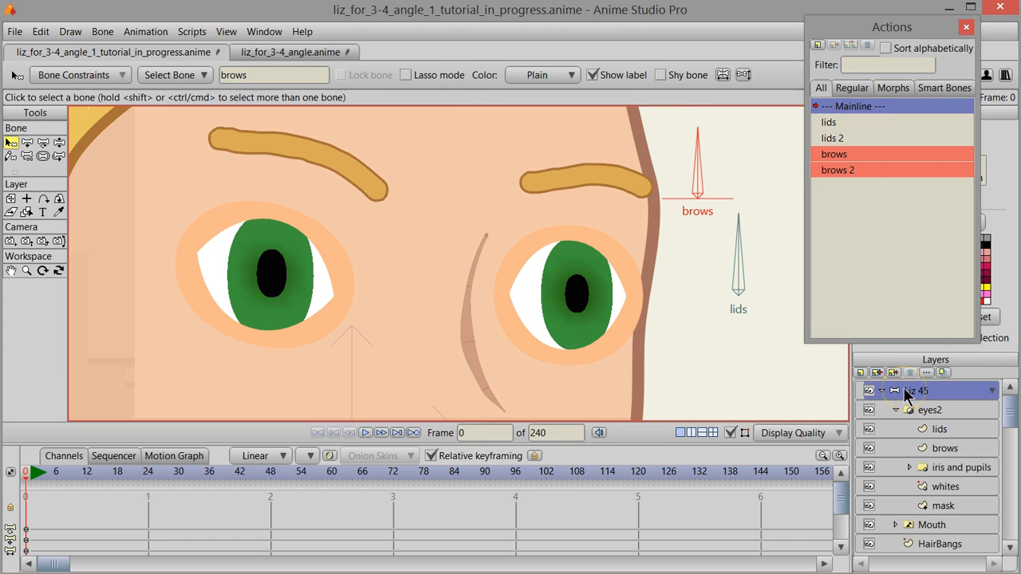
{"action": "left_click", "coordinate": [59, 145]}
{"action": "left_click_drag", "start_coordinate": [699, 145], "coordinate": [713, 198]}
{"action": "key", "text": "b"}
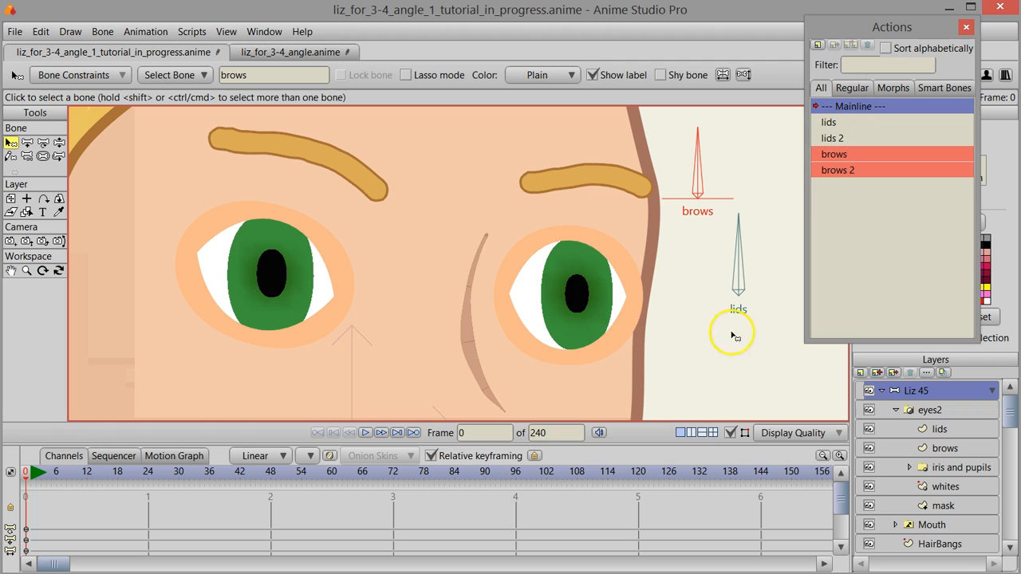
Step: Deselect the brows bone and add a new upright bone beside the lids bone, outside the head on the Liz 45 layer
{"action": "left_click", "coordinate": [897, 389]}
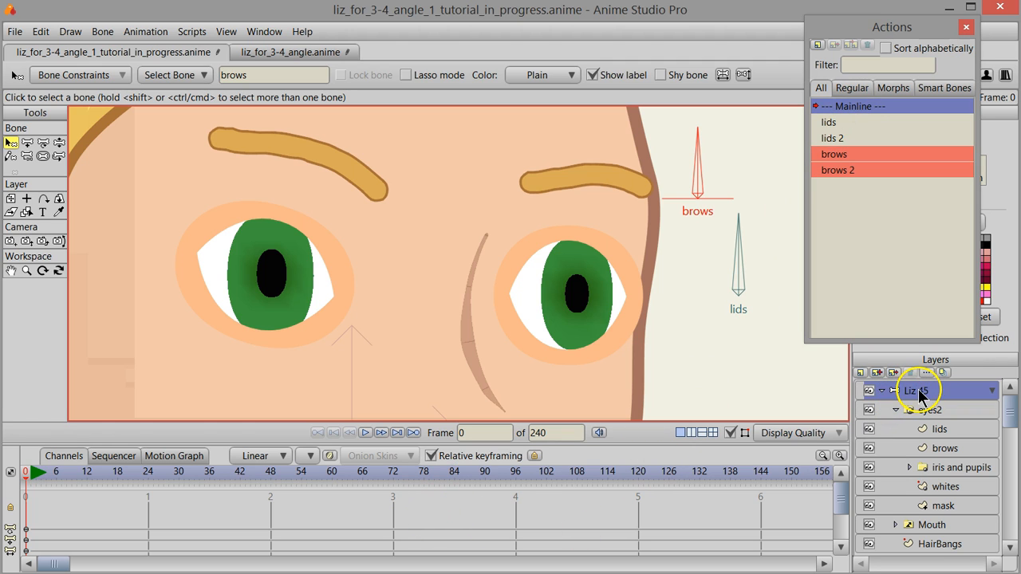
{"action": "left_click", "coordinate": [27, 144]}
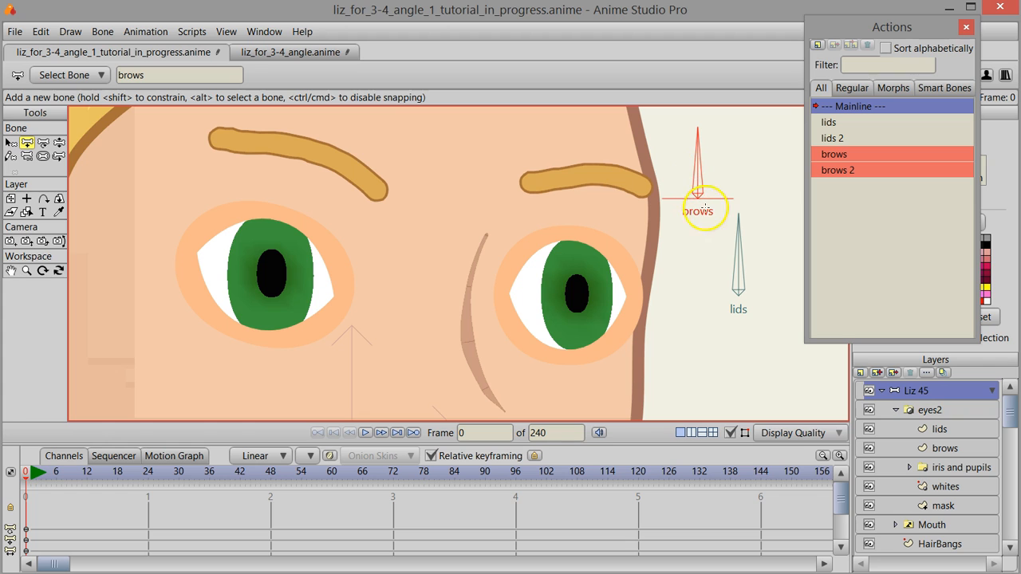
{"action": "left_click", "coordinate": [11, 144]}
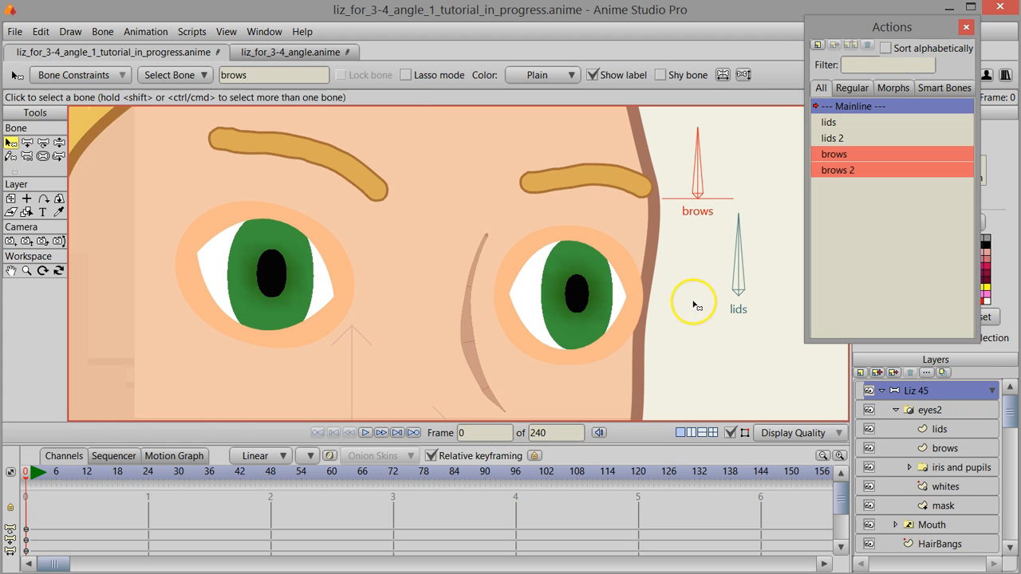
{"action": "left_click", "coordinate": [691, 300]}
{"action": "left_click", "coordinate": [27, 143]}
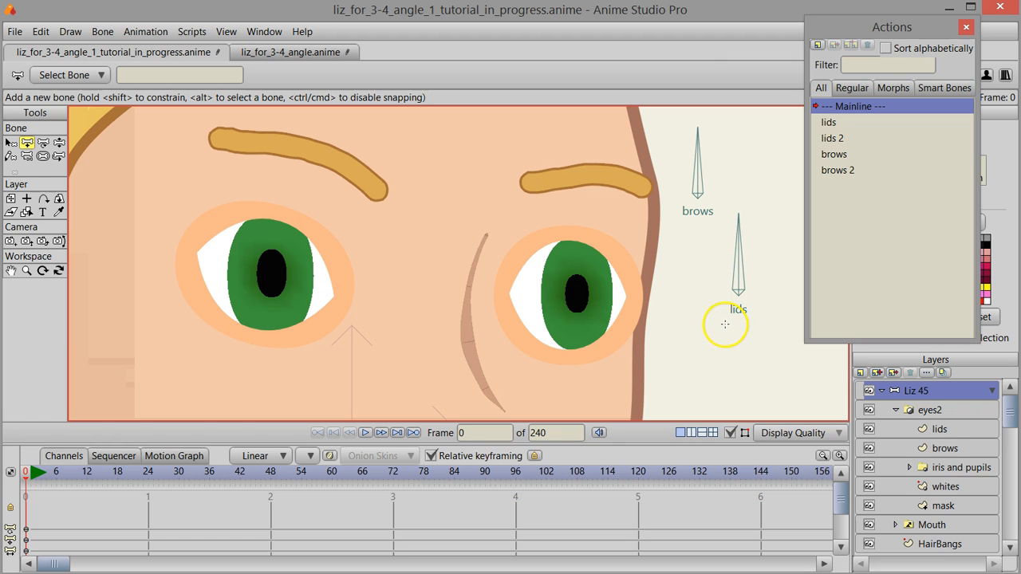
{"action": "left_click_drag", "start_coordinate": [868, 27], "coordinate": [884, 25]}
{"action": "left_click_drag", "start_coordinate": [650, 384], "coordinate": [579, 379]}
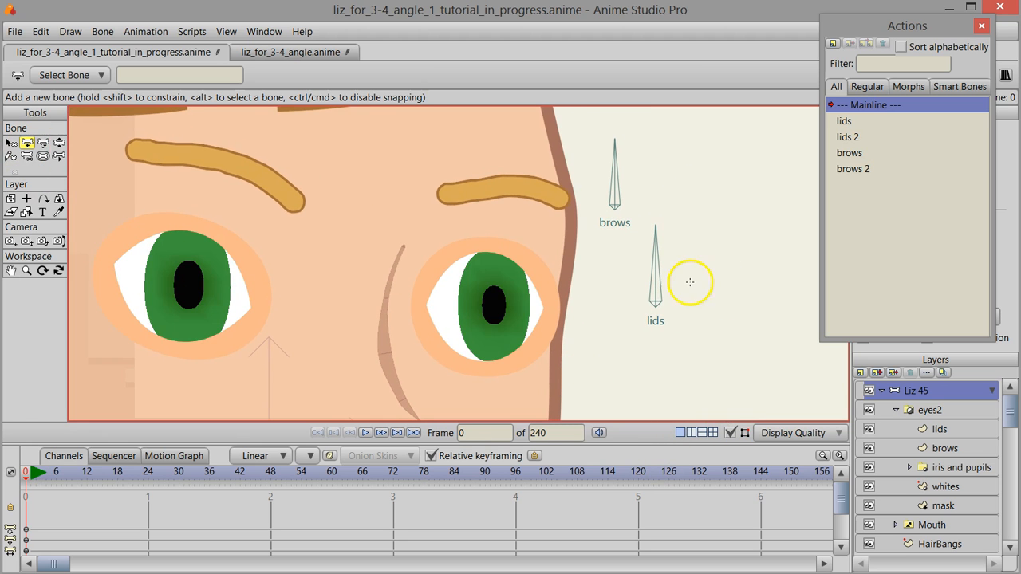
{"action": "left_click_drag", "start_coordinate": [689, 300], "coordinate": [698, 227]}
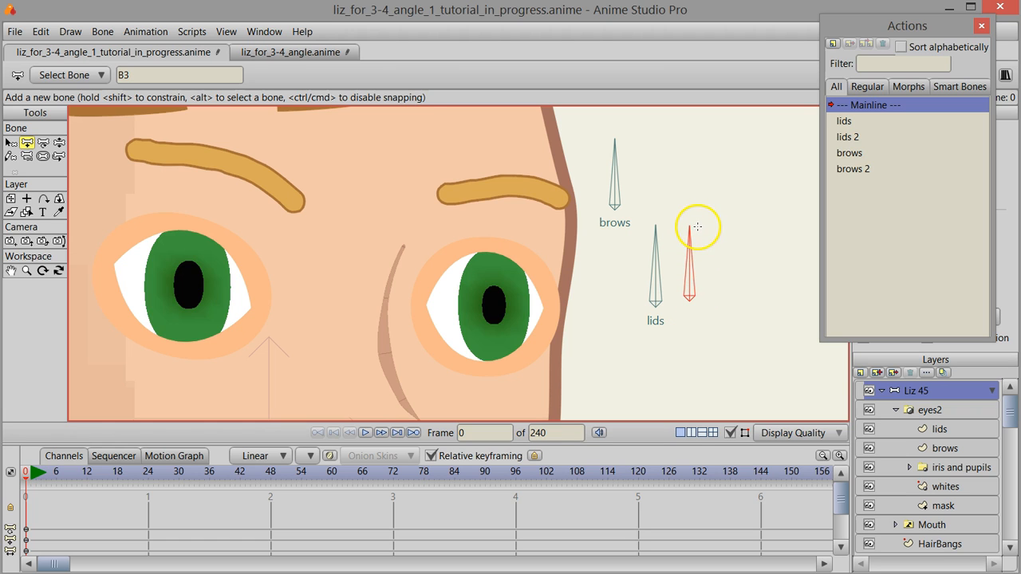
Step: Make the new bone a smart bone dial named eyesLR, from -90 to 90 over 100 frames, with separate positive and negative actions
{"action": "left_click", "coordinate": [103, 31]}
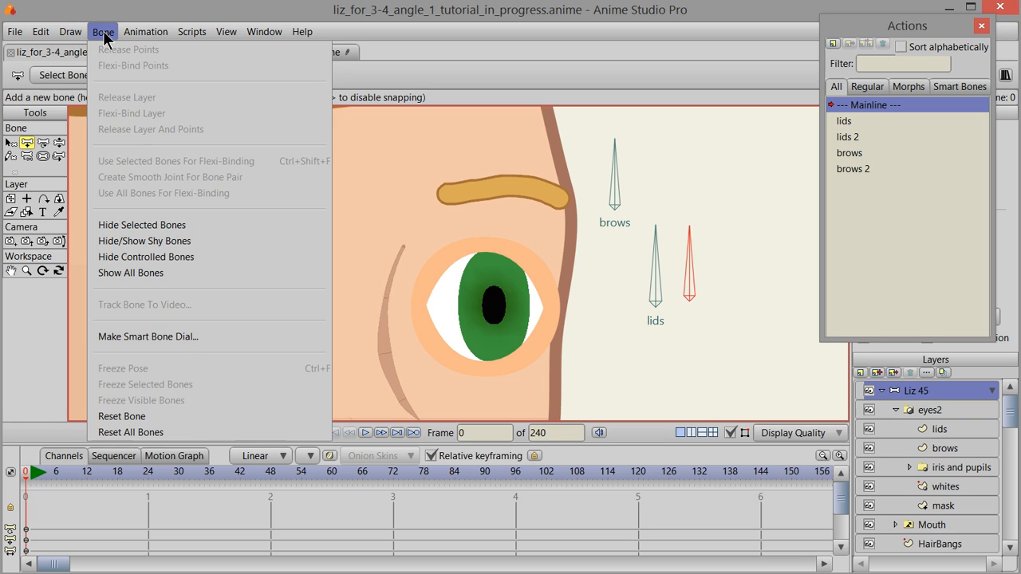
{"action": "left_click", "coordinate": [186, 338]}
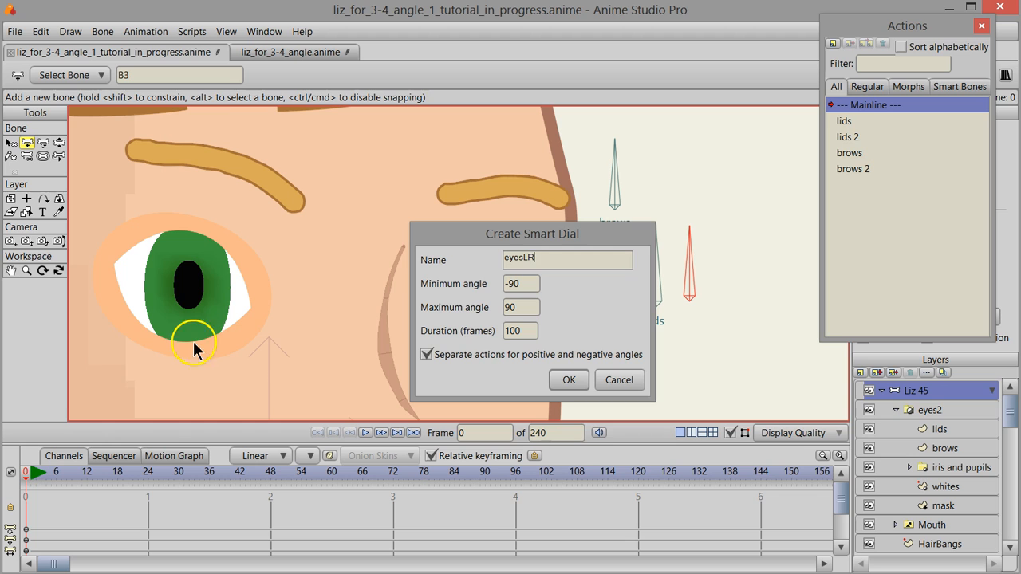
{"action": "left_click", "coordinate": [569, 381]}
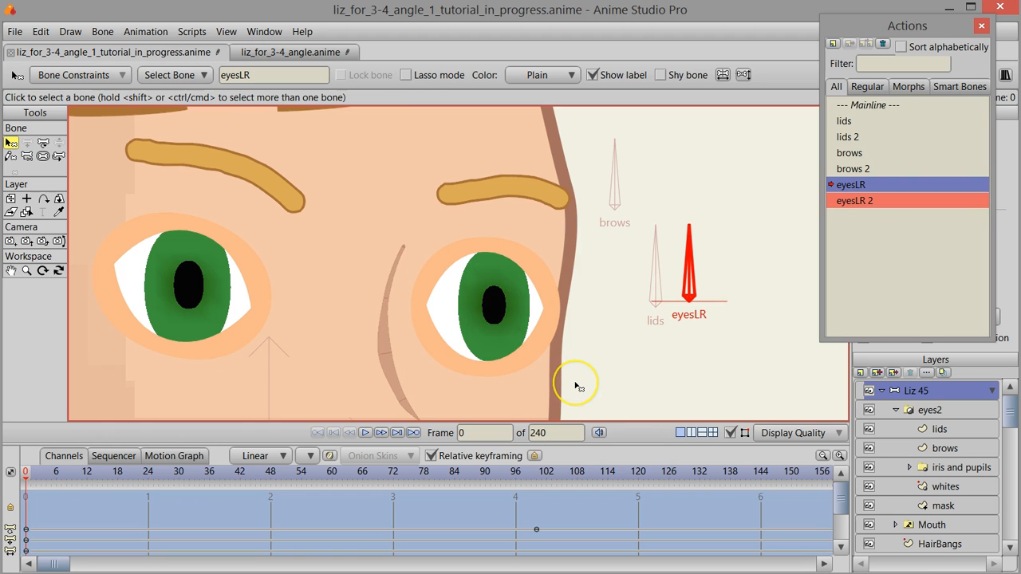
Step: At frame 100 of the eyesLR action, move the iris and pupils layer straight left to about X -0.057 and scrub the motion
{"action": "left_click_drag", "start_coordinate": [478, 474], "coordinate": [536, 477]}
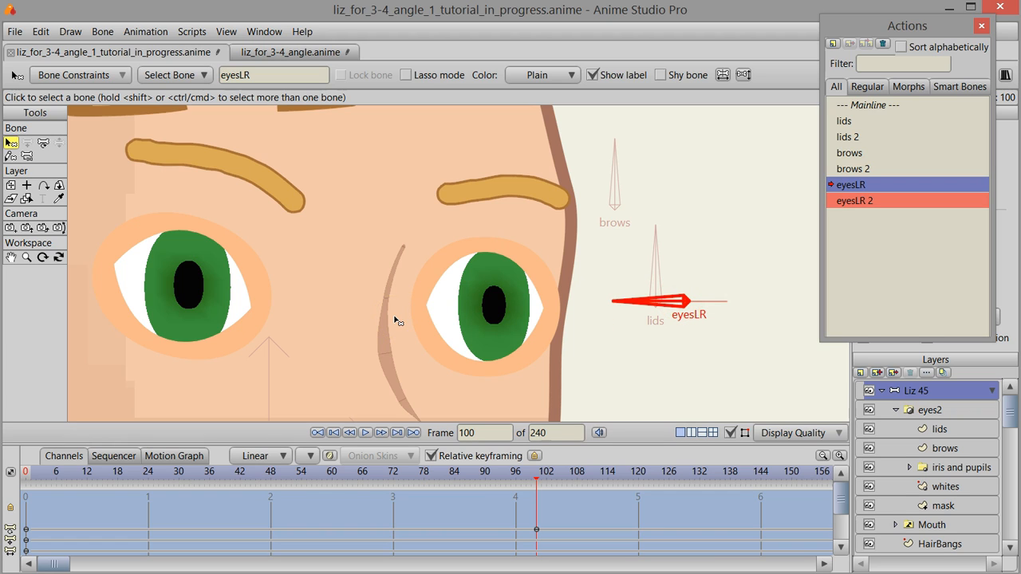
{"action": "left_click", "coordinate": [947, 465]}
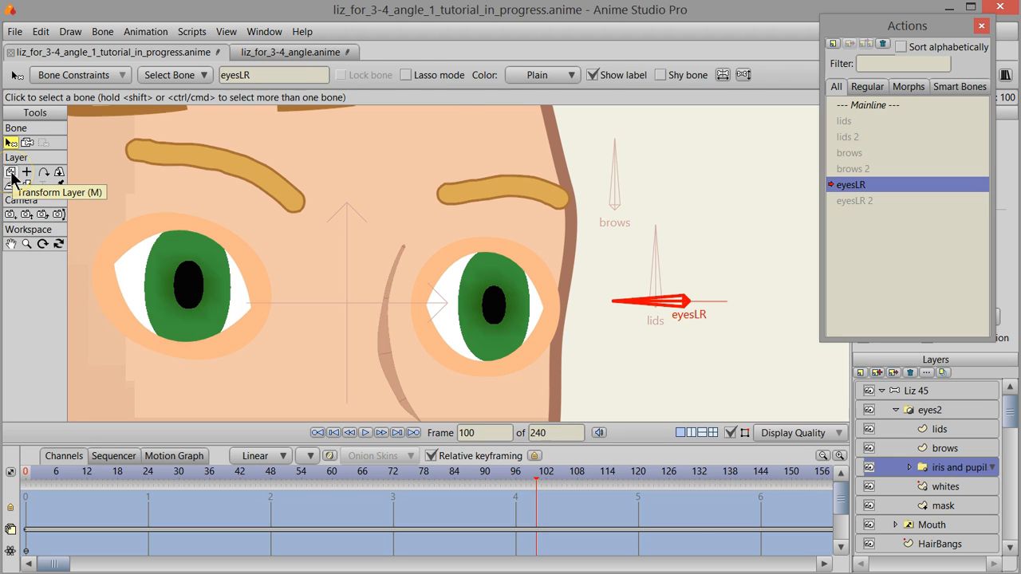
{"action": "left_click", "coordinate": [12, 173]}
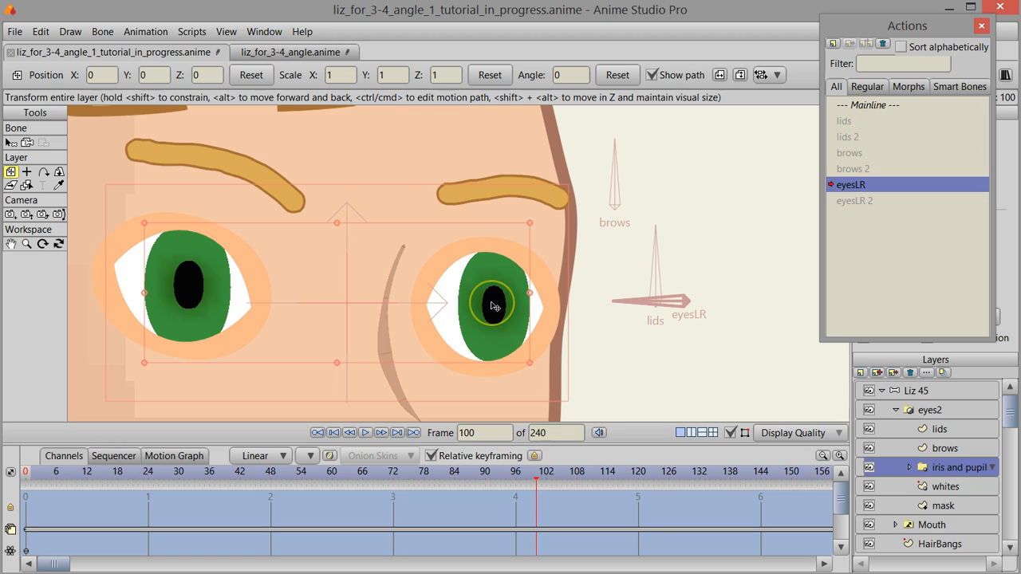
{"action": "left_click_drag", "start_coordinate": [493, 306], "coordinate": [438, 314]}
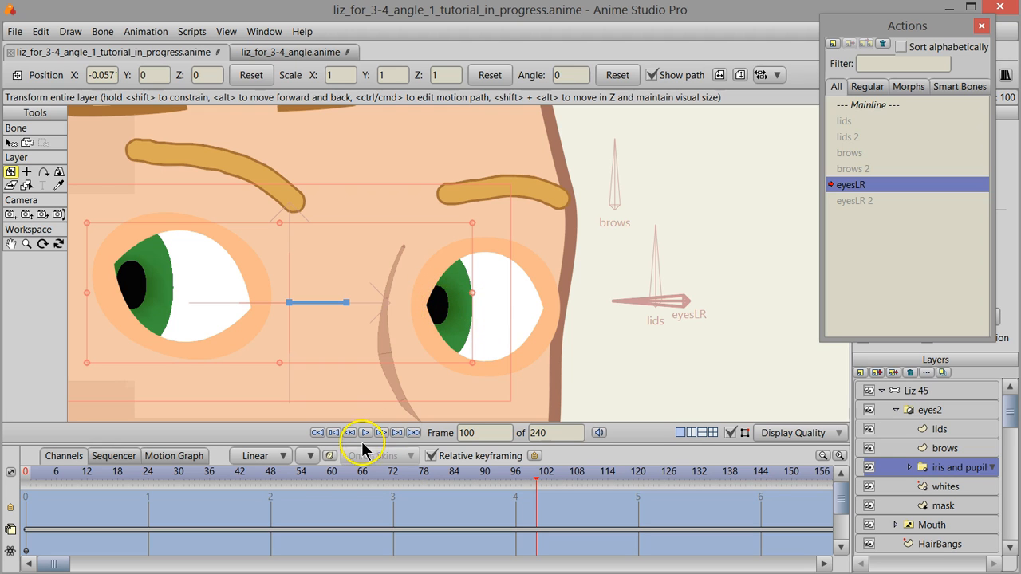
{"action": "left_click_drag", "start_coordinate": [536, 471], "coordinate": [358, 497]}
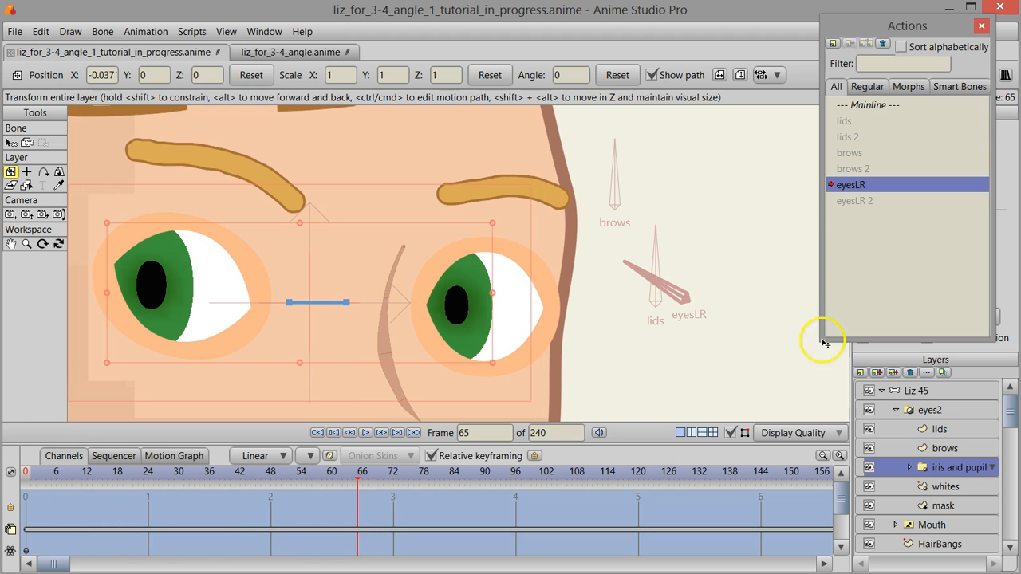
Step: Return to the Mainline and test the eyesLR dial by rotating its bone on the Liz 45 layer
{"action": "left_click", "coordinate": [874, 106]}
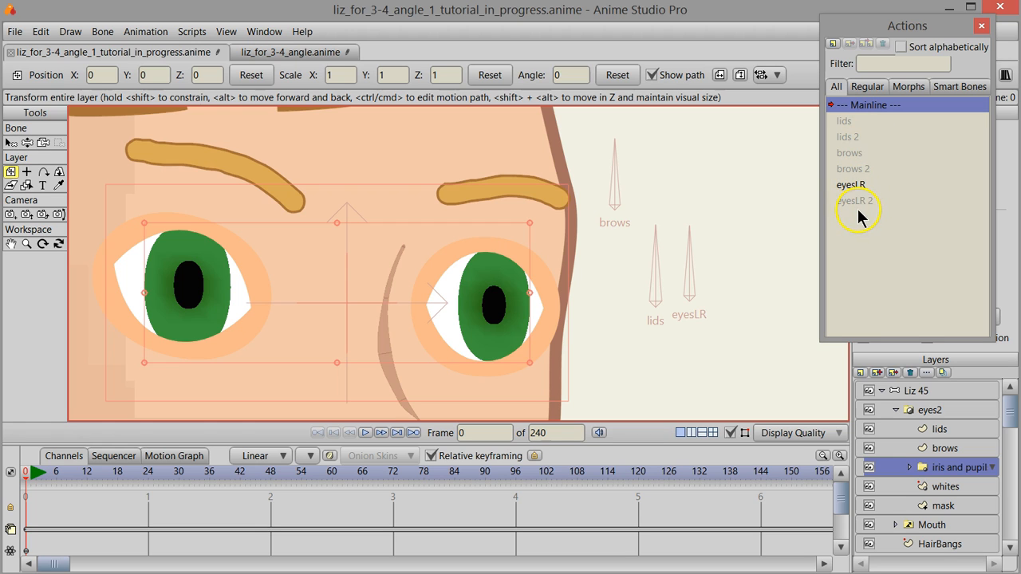
{"action": "left_click", "coordinate": [907, 390]}
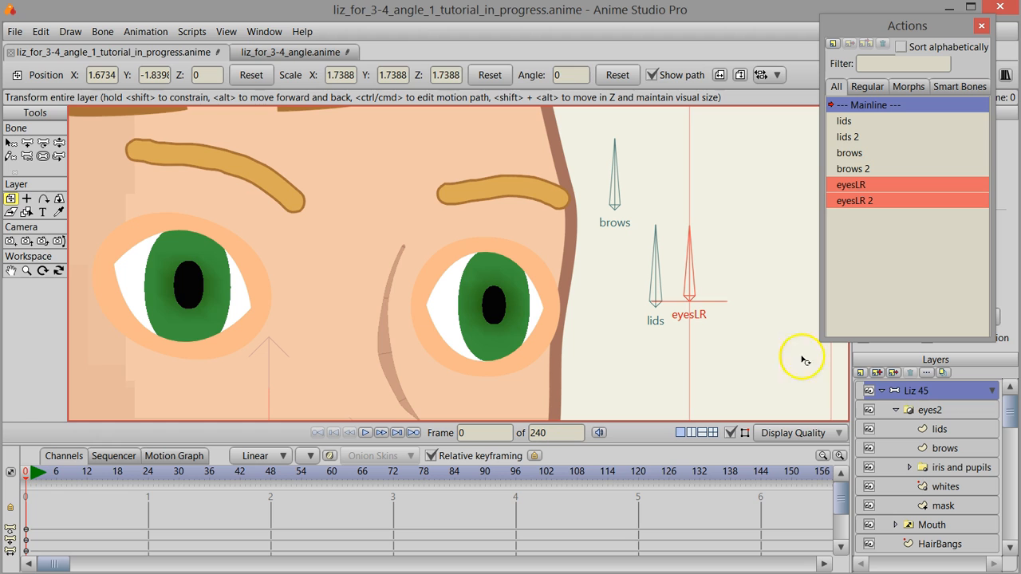
{"action": "left_click", "coordinate": [59, 143]}
{"action": "left_click_drag", "start_coordinate": [684, 247], "coordinate": [706, 238]}
{"action": "double_click", "coordinate": [858, 103]}
Step: At frame 100 of the eyesLR 2 action, move the iris and pupils layer straight right to about X 0.0412
{"action": "double_click", "coordinate": [863, 202]}
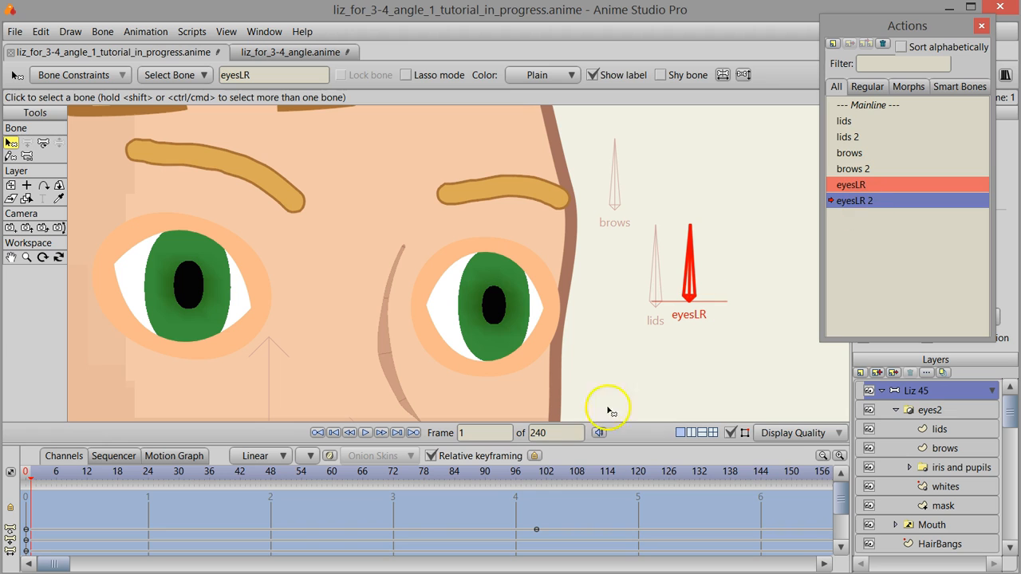
{"action": "left_click", "coordinate": [501, 478]}
{"action": "left_click_drag", "start_coordinate": [501, 477], "coordinate": [537, 478]}
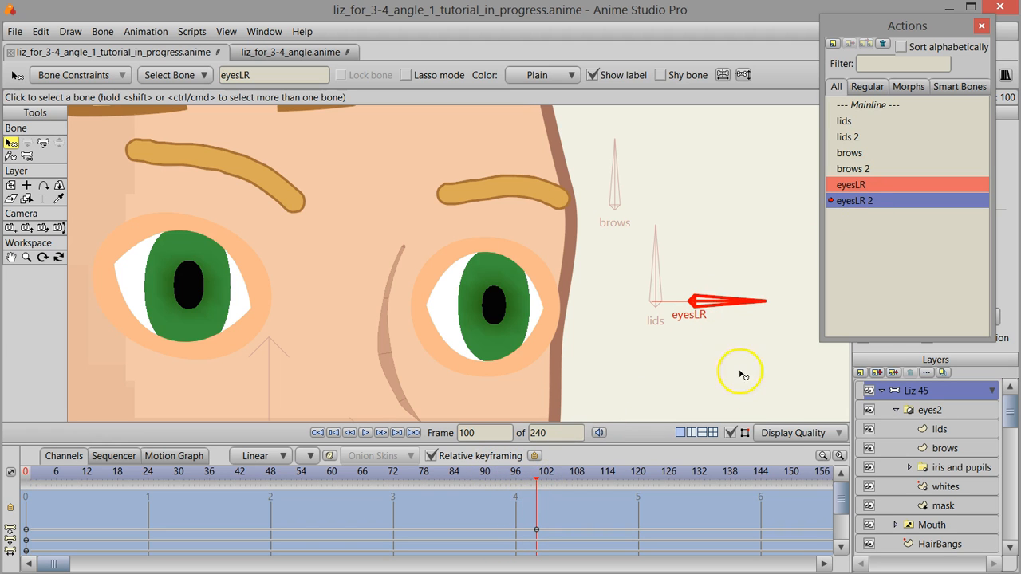
{"action": "left_click", "coordinate": [932, 467]}
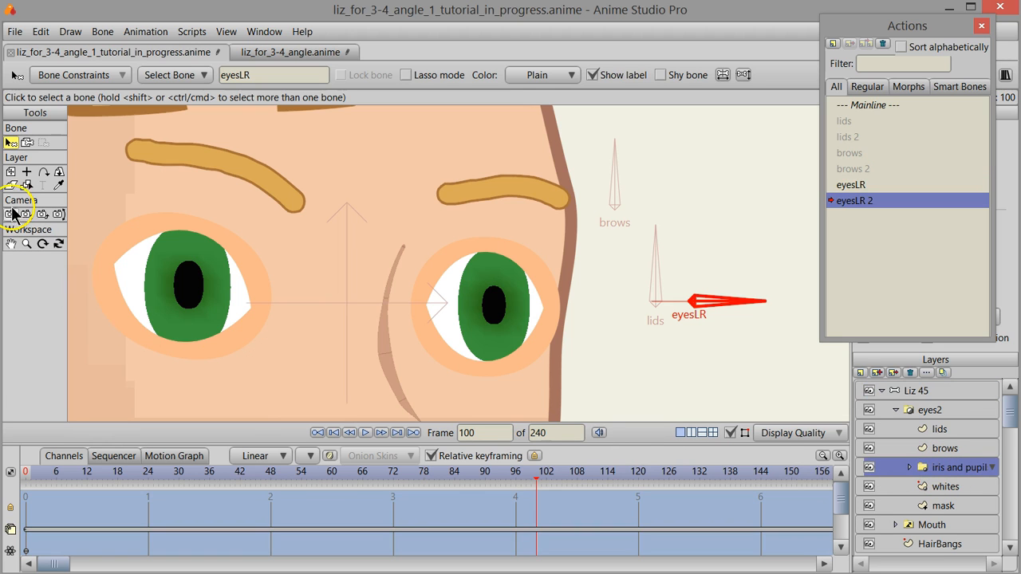
{"action": "left_click", "coordinate": [10, 173]}
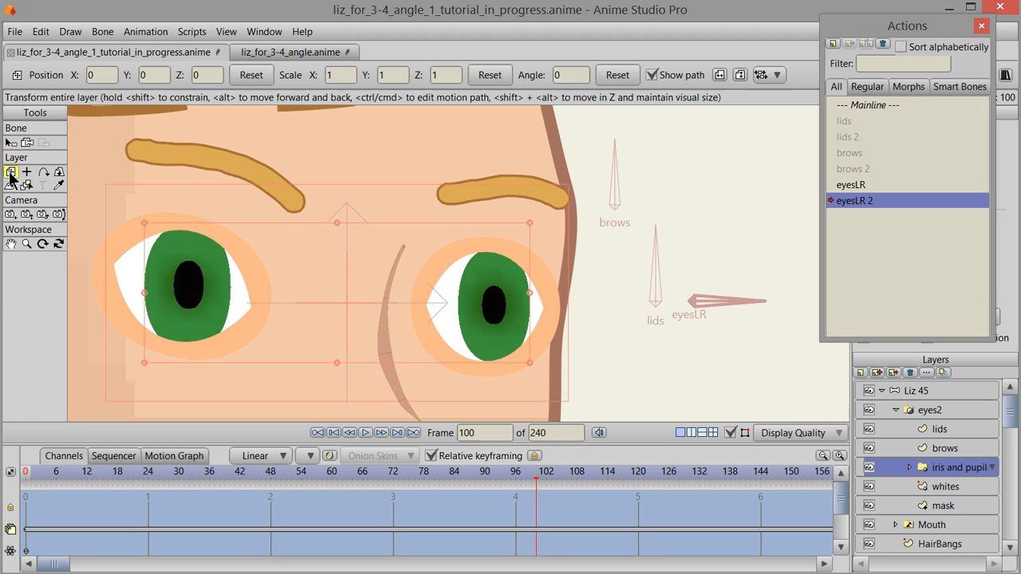
{"action": "mouse_move", "coordinate": [221, 290]}
{"action": "left_mouse_down"}
{"action": "mouse_move", "coordinate": [269, 295]}
{"action": "mouse_move", "coordinate": [227, 294]}
{"action": "left_mouse_up"}
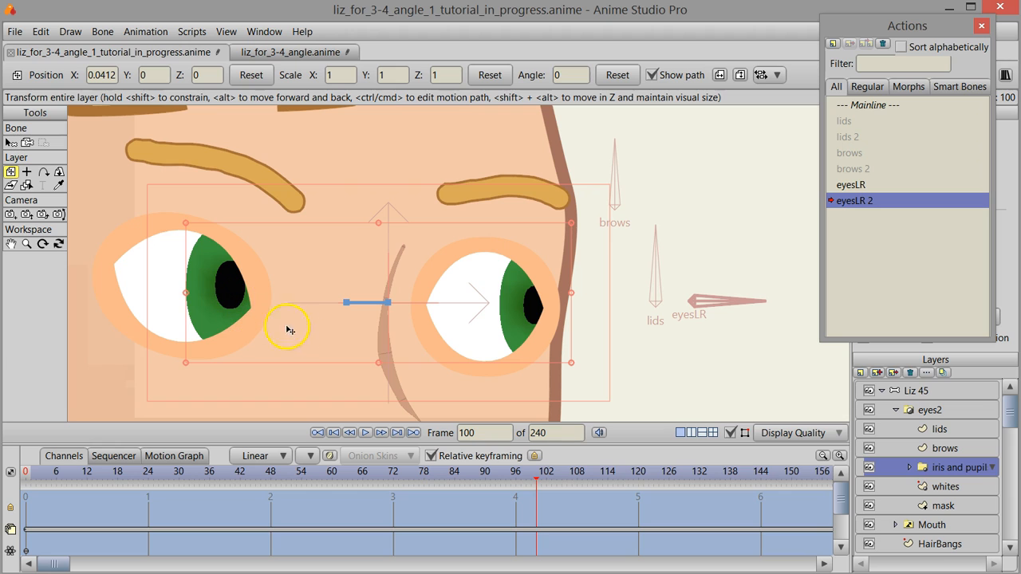
Step: Return to the Mainline and test the left-right eye dial on the Liz 45 layer, undoing the rotation
{"action": "left_click", "coordinate": [862, 104]}
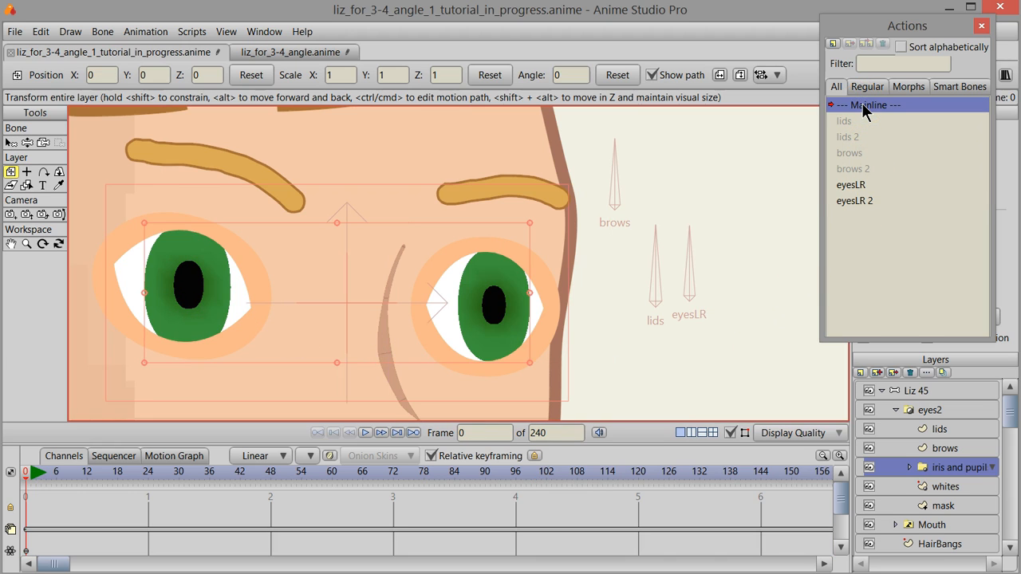
{"action": "left_click", "coordinate": [896, 391]}
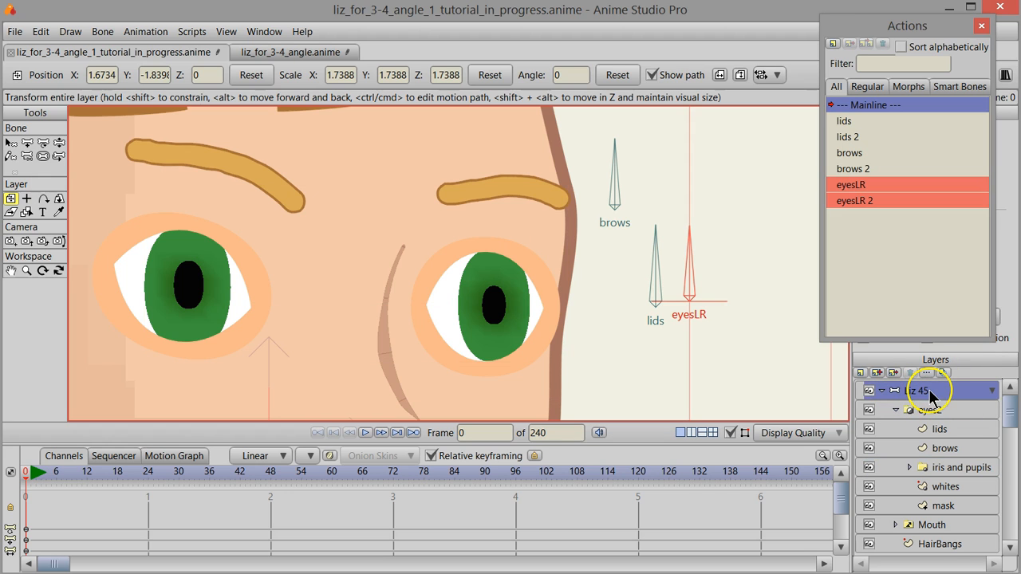
{"action": "left_click", "coordinate": [59, 142]}
{"action": "left_click_drag", "start_coordinate": [688, 243], "coordinate": [694, 273]}
{"action": "key", "text": "ctrl+z"}
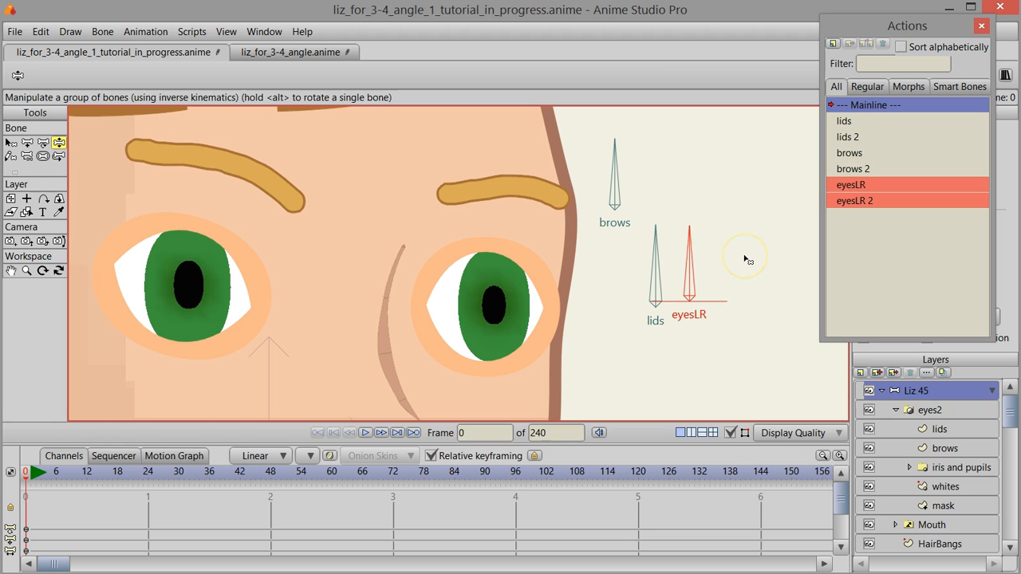
Step: Clear the bone selection and add a new upright bone beside the eyesLR bone, on the side away from lids
{"action": "left_click", "coordinate": [10, 143]}
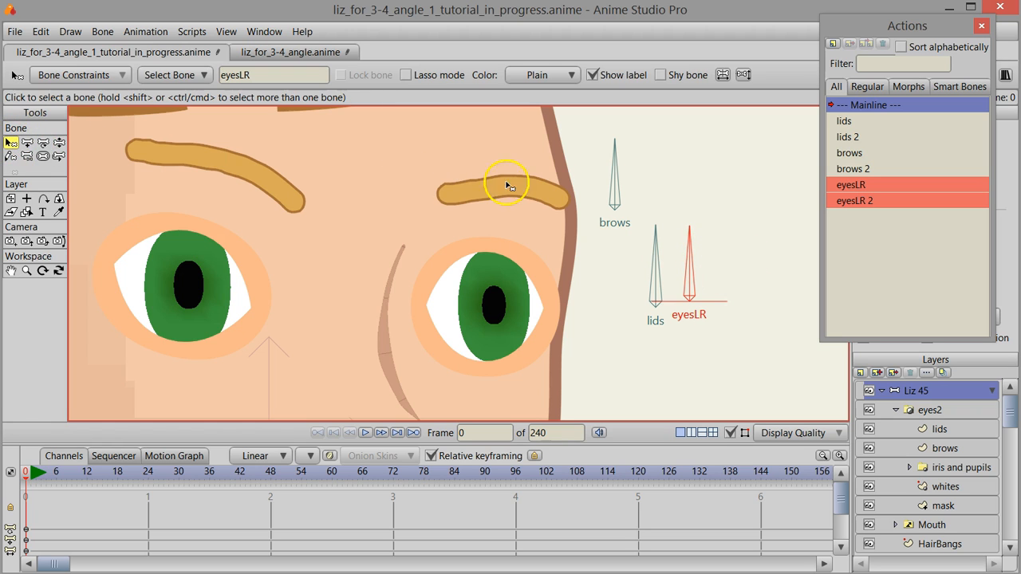
{"action": "left_click", "coordinate": [661, 171]}
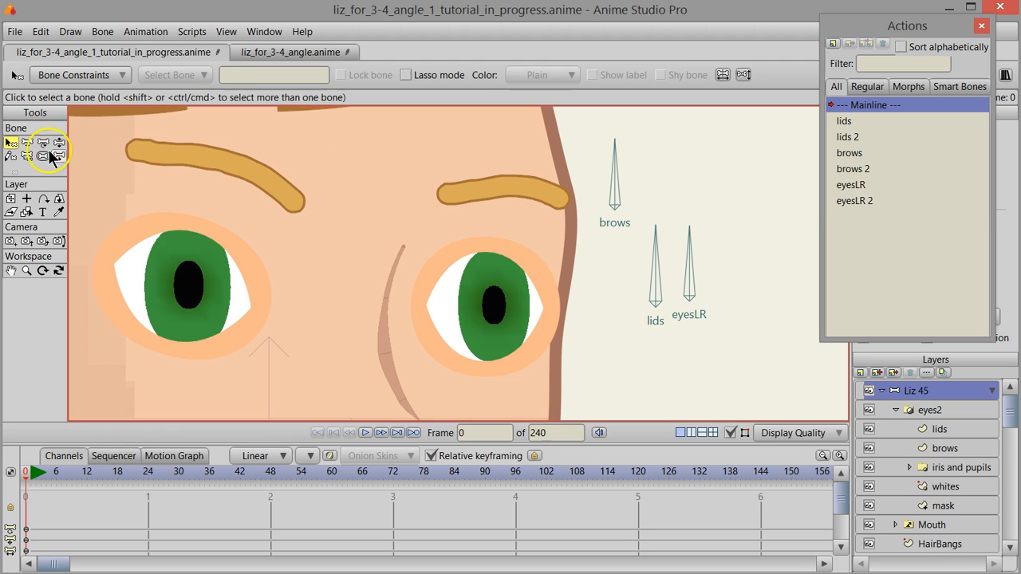
{"action": "left_click", "coordinate": [27, 142]}
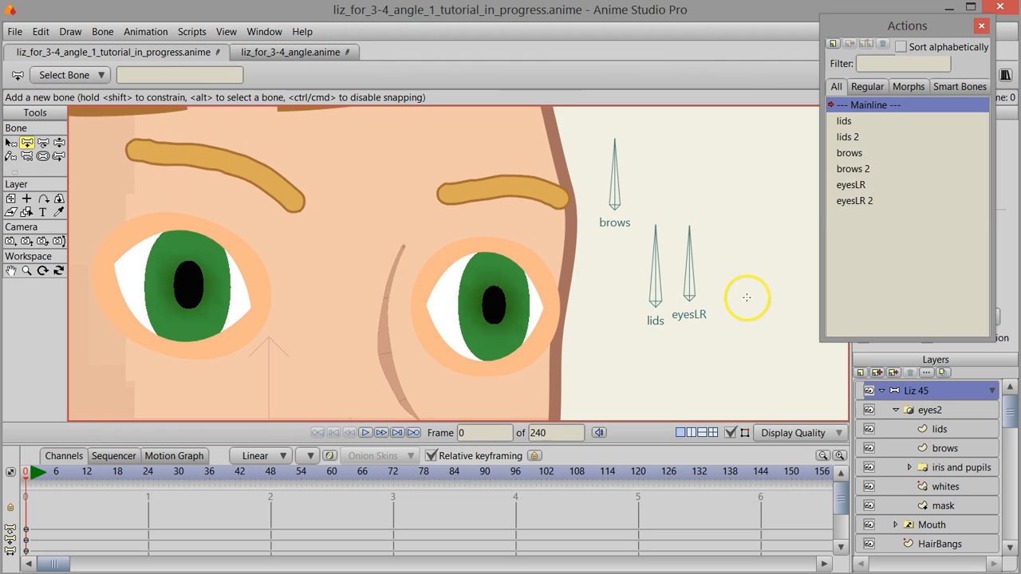
{"action": "left_click_drag", "start_coordinate": [726, 296], "coordinate": [734, 225]}
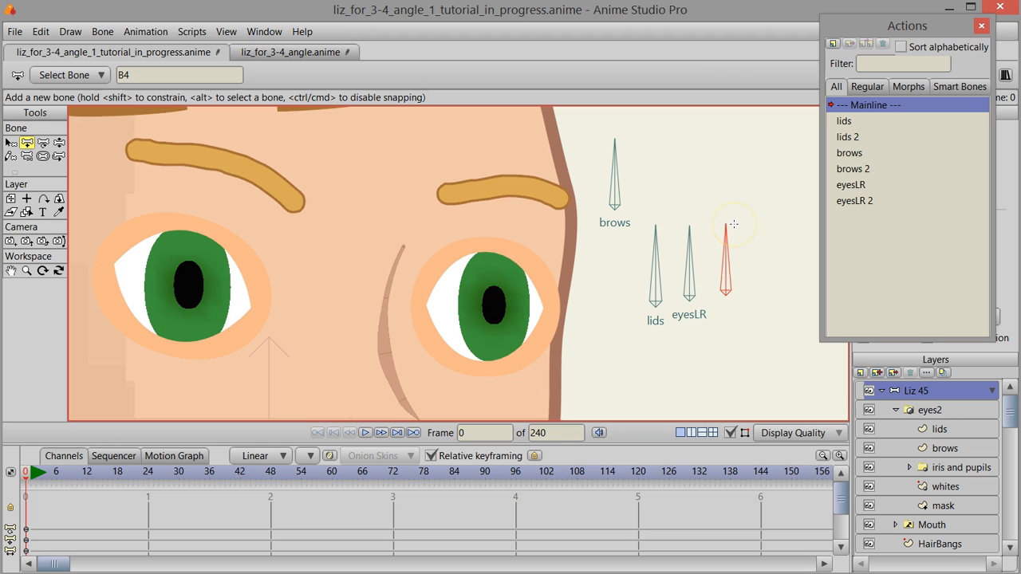
Step: Make the new bone a smart bone dial named eyesUD, from -90 to 90 over 100 frames, with separate positive and negative actions
{"action": "left_click", "coordinate": [102, 32]}
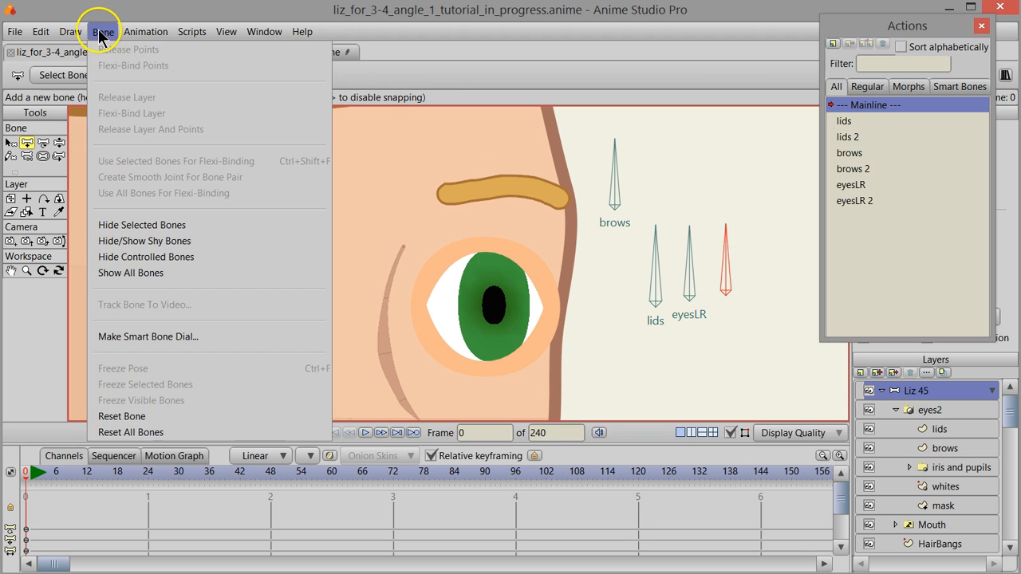
{"action": "left_click", "coordinate": [165, 335]}
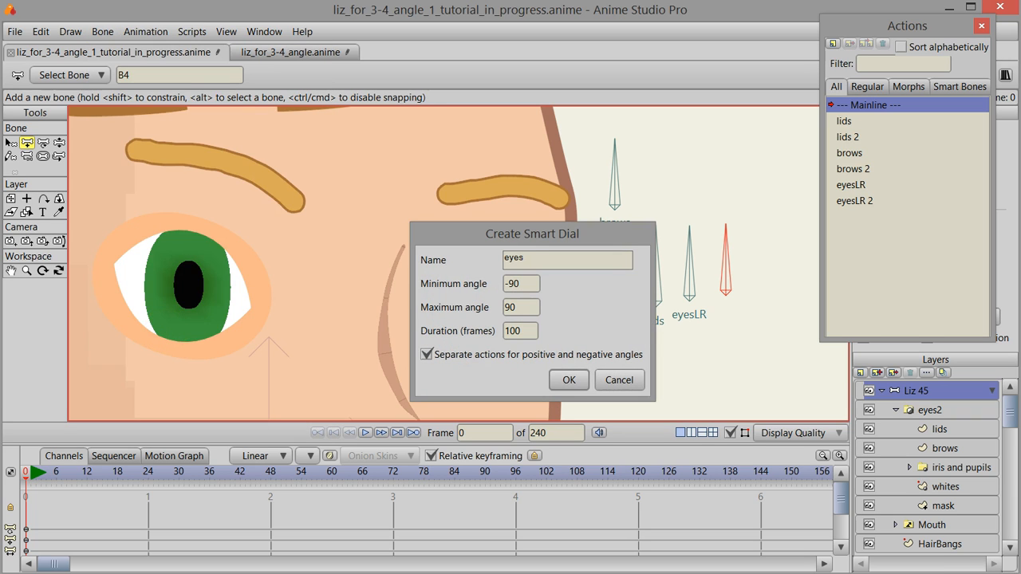
{"action": "type", "text": "eyesUD"}
{"action": "left_click", "coordinate": [568, 380]}
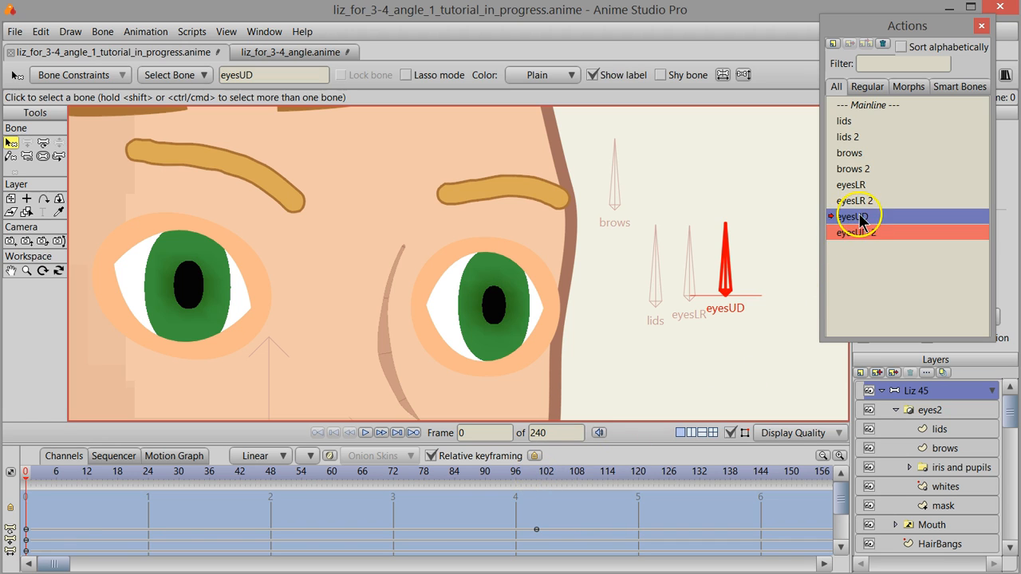
Step: At frame 100 of the eyesUD action, move the iris and pupils layer straight down to about Y -0.042
{"action": "left_click", "coordinate": [538, 476]}
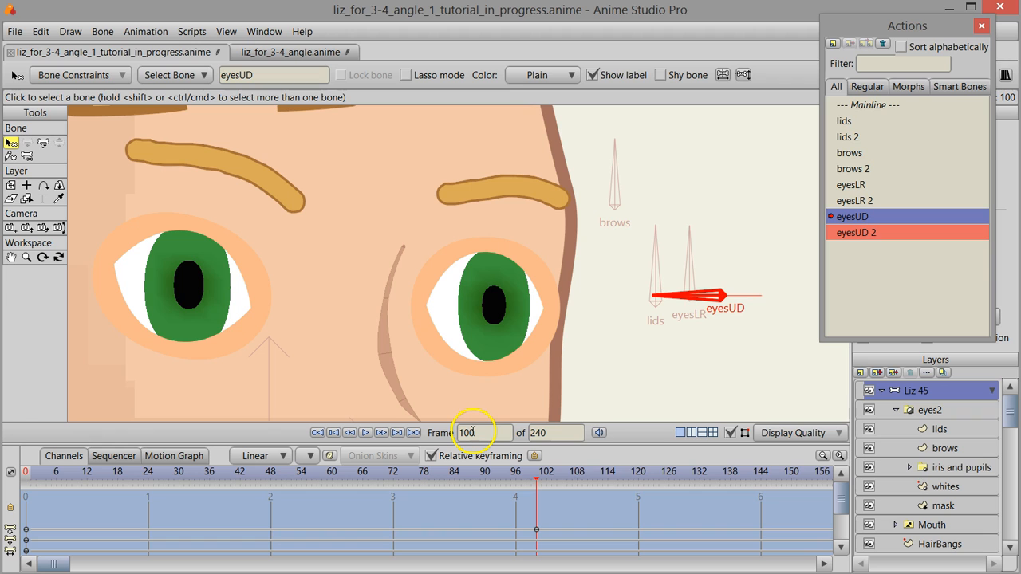
{"action": "left_click", "coordinate": [925, 470]}
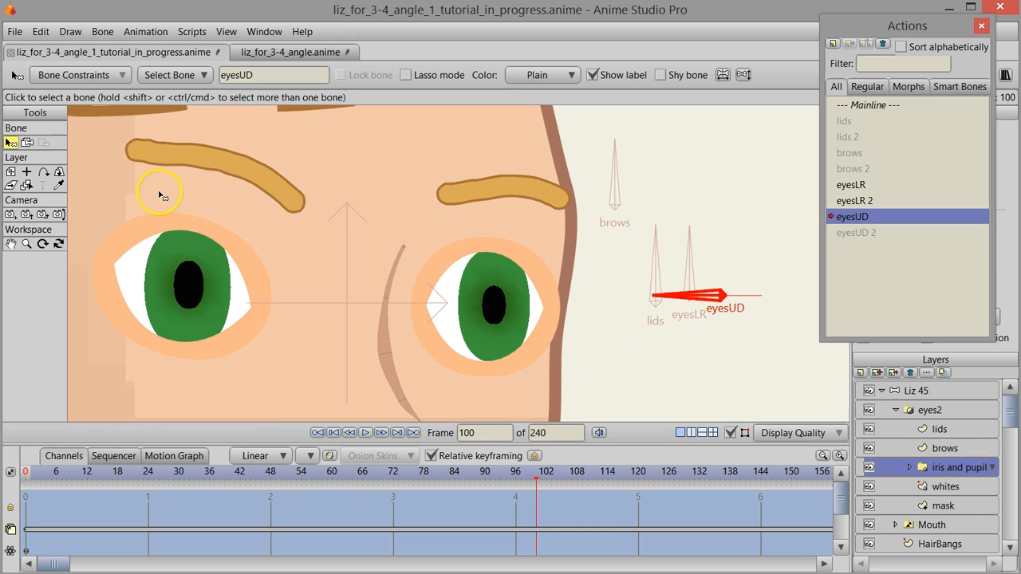
{"action": "left_click", "coordinate": [10, 173]}
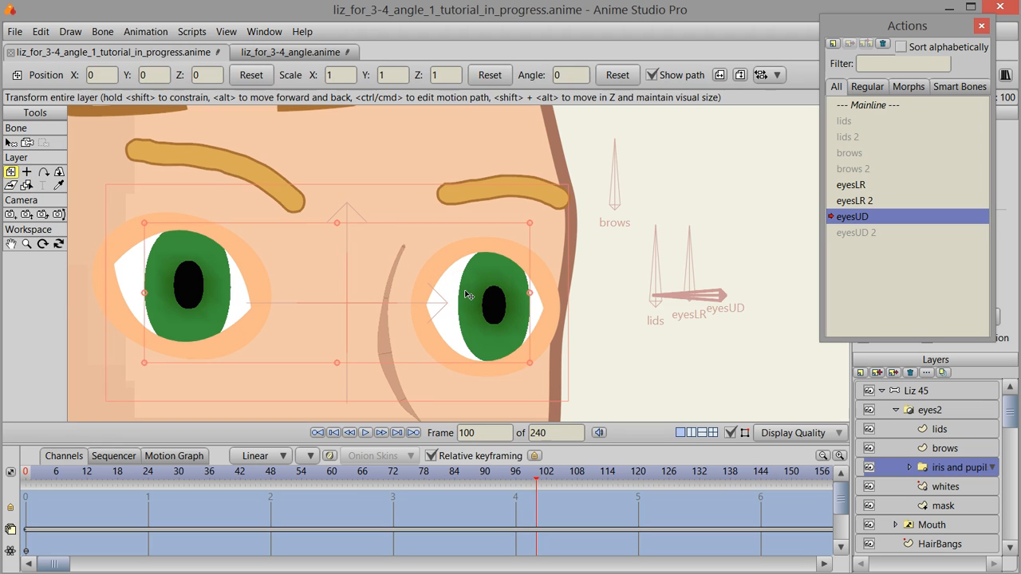
{"action": "left_click_drag", "start_coordinate": [468, 295], "coordinate": [468, 338]}
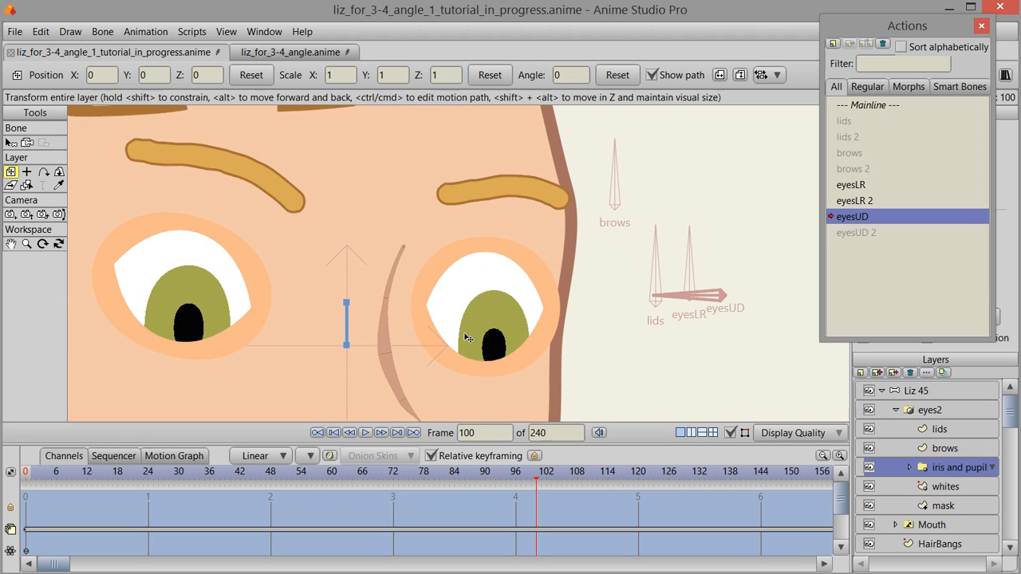
{"action": "left_click_drag", "start_coordinate": [468, 338], "coordinate": [468, 338]}
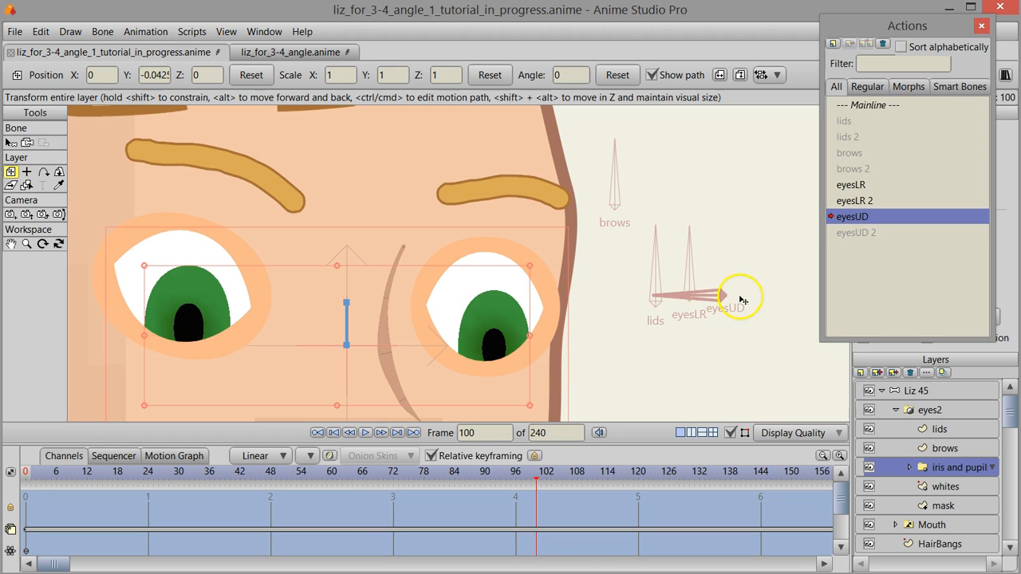
Step: Return to the Mainline, test the downward eye motion by rotating the eyesUD bone on the Liz 45 layer, and reset the pose
{"action": "left_click", "coordinate": [868, 107]}
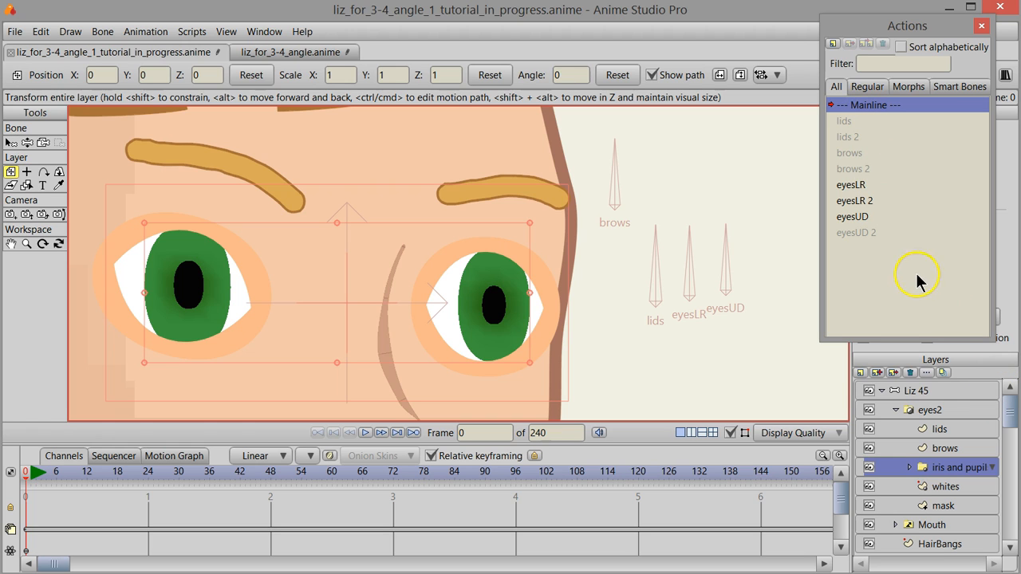
{"action": "left_click", "coordinate": [913, 391]}
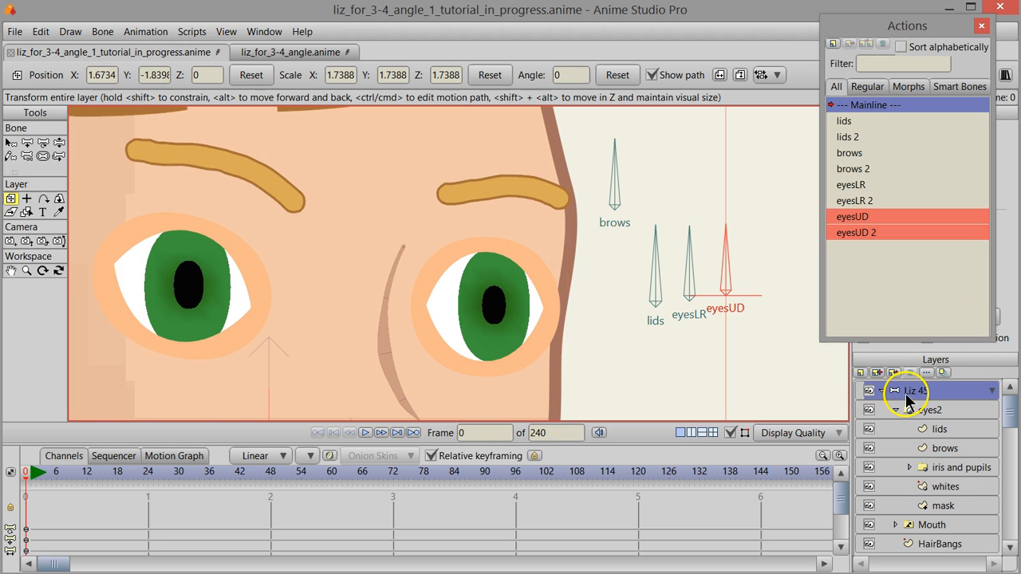
{"action": "left_click", "coordinate": [58, 144]}
{"action": "left_click_drag", "start_coordinate": [728, 249], "coordinate": [689, 334]}
{"action": "double_click", "coordinate": [867, 109]}
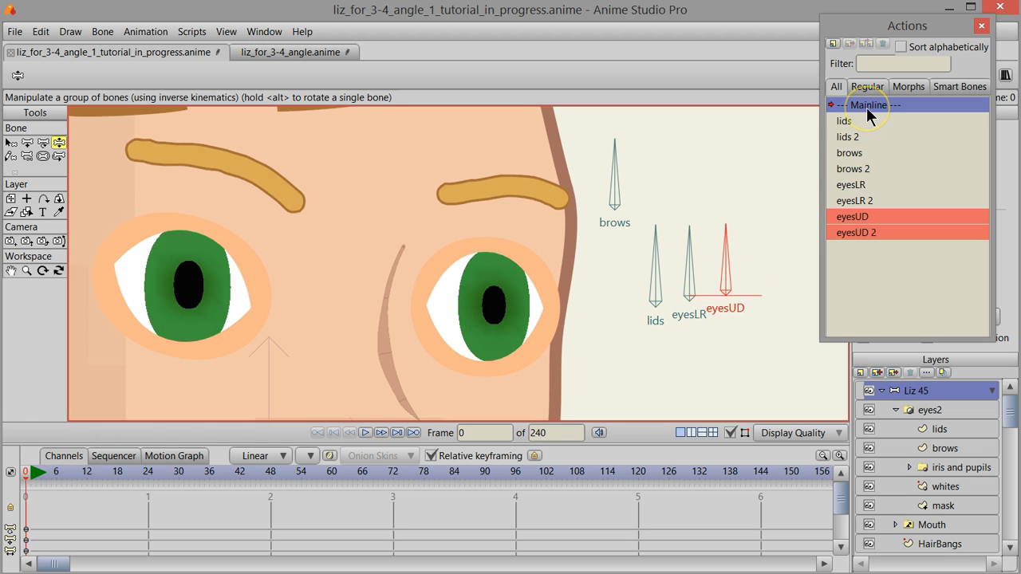
Step: At frame 100 of the eyesUD 2 action, move the iris and pupils layer straight up to about Y 0.0387
{"action": "double_click", "coordinate": [868, 238]}
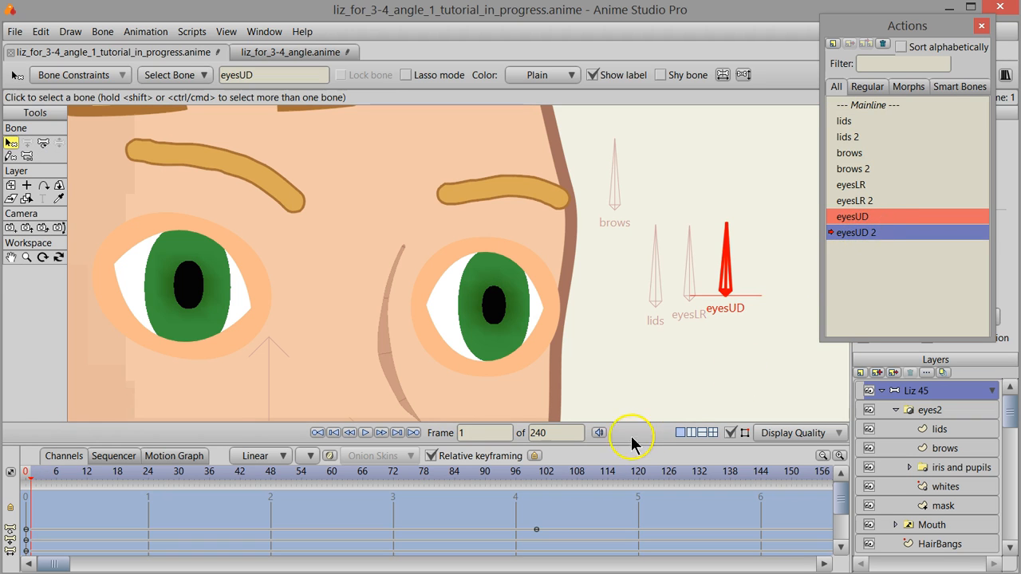
{"action": "left_click", "coordinate": [536, 477]}
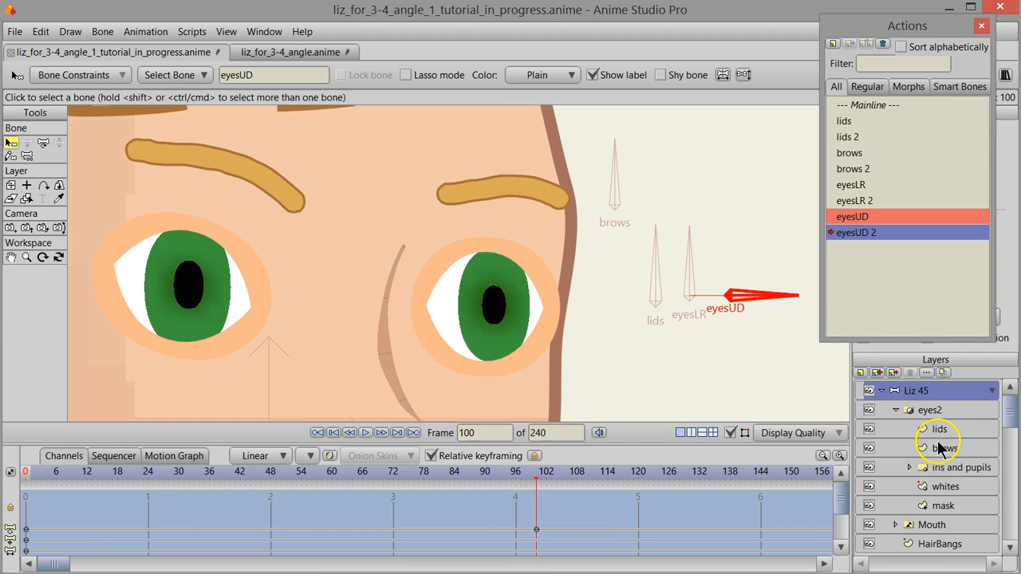
{"action": "left_click", "coordinate": [926, 467]}
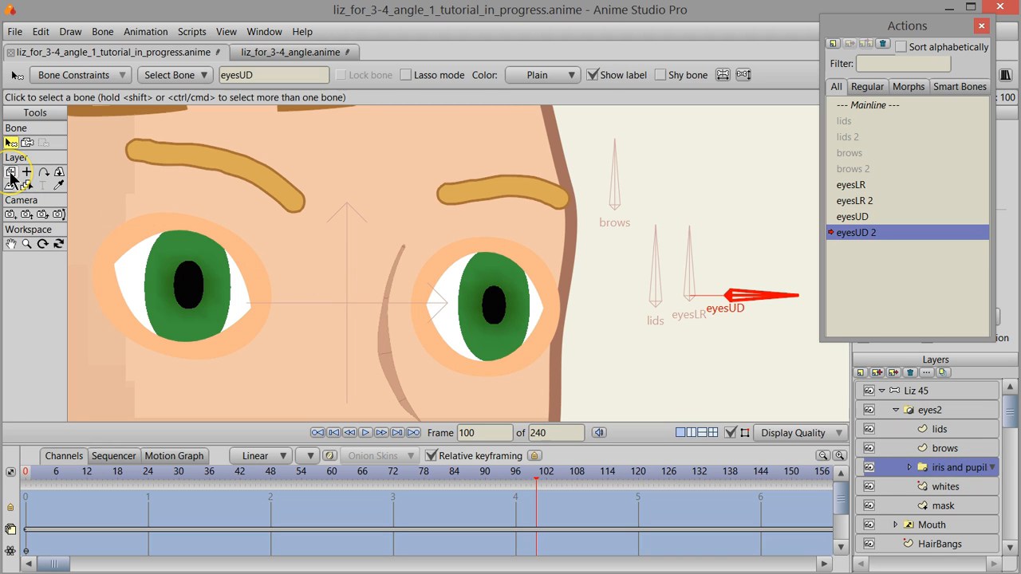
{"action": "left_click", "coordinate": [10, 173]}
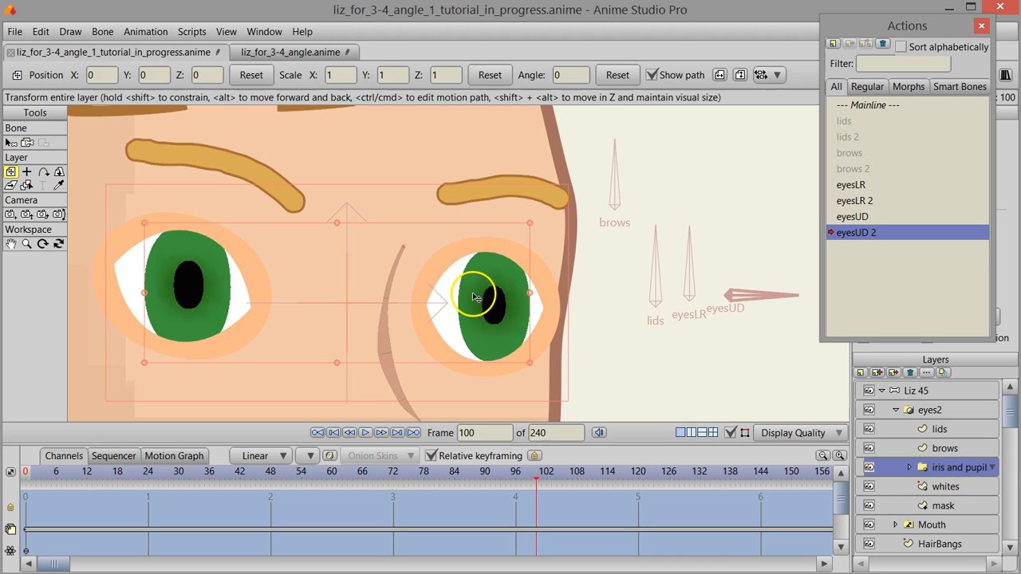
{"action": "left_click_drag", "start_coordinate": [476, 298], "coordinate": [476, 254]}
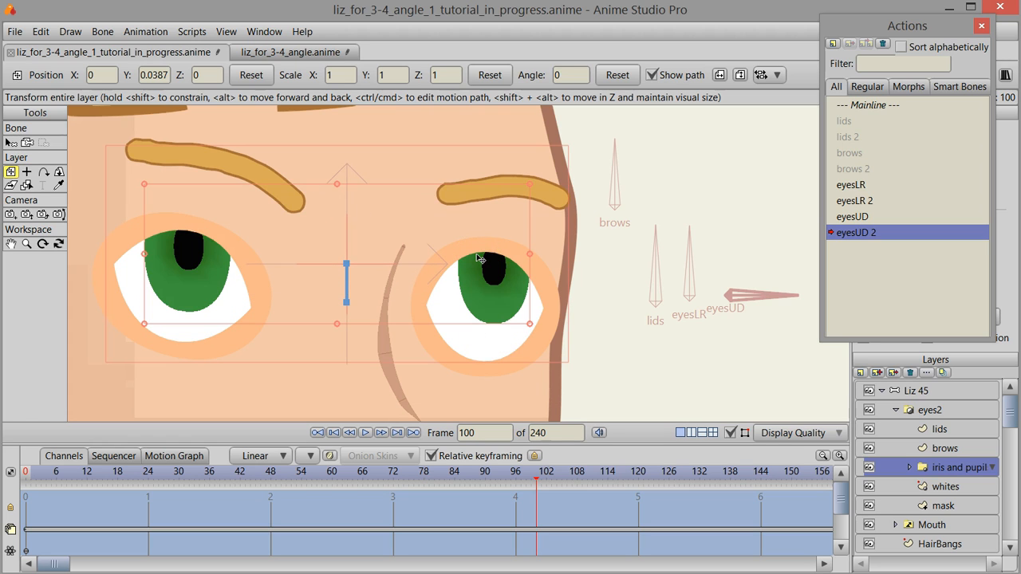
Step: Return to the Mainline, test the eyesUD dial in combination with the eyesLR and lids dials on Liz 45, and reset the pose
{"action": "left_click", "coordinate": [870, 107]}
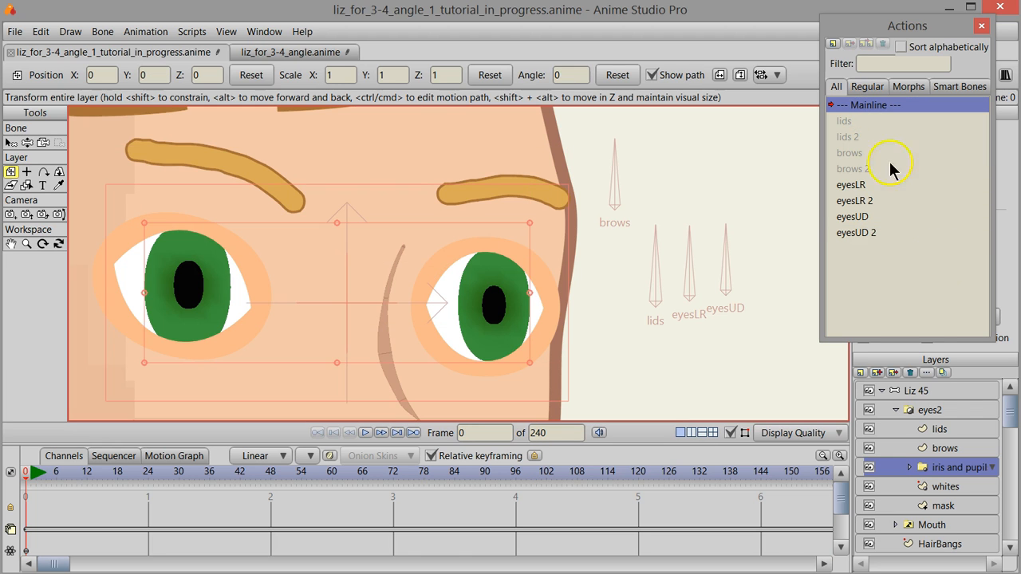
{"action": "left_click", "coordinate": [904, 393]}
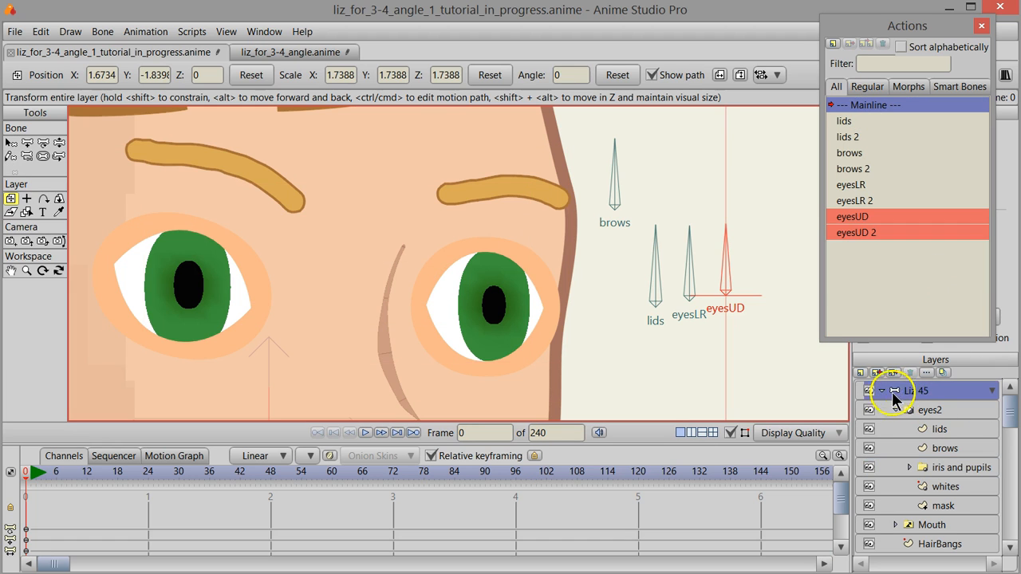
{"action": "left_click", "coordinate": [59, 142]}
{"action": "left_click_drag", "start_coordinate": [725, 228], "coordinate": [659, 269]}
{"action": "left_click_drag", "start_coordinate": [740, 263], "coordinate": [661, 268]}
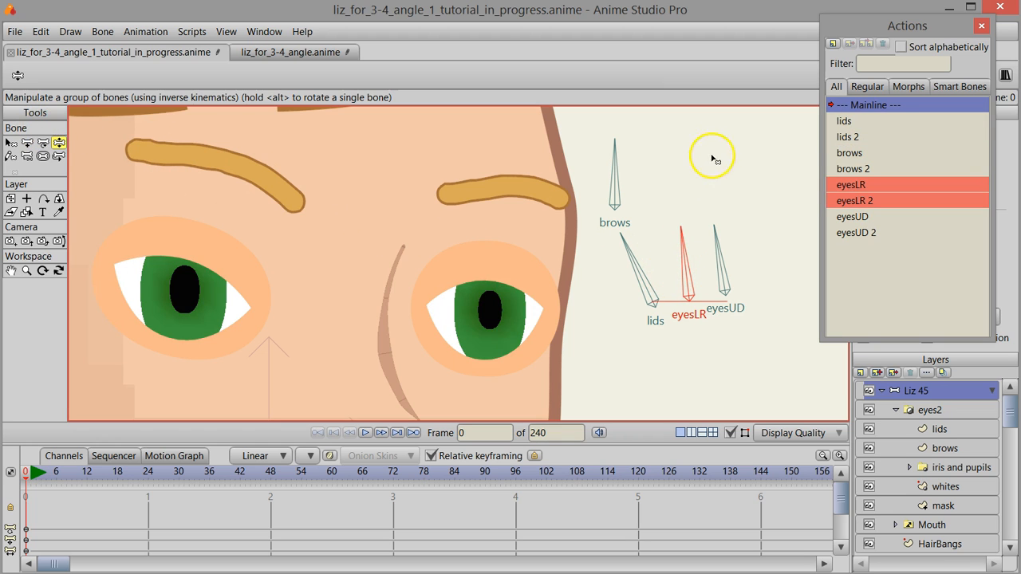
{"action": "left_click", "coordinate": [867, 106]}
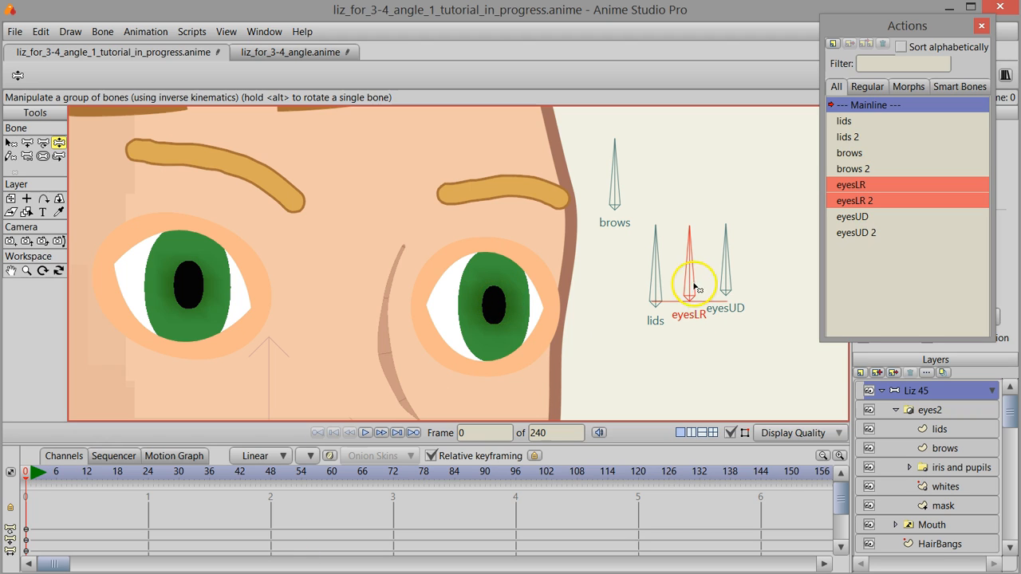
Step: Clear the bone selection and add a new upright bone below the brows bone, next to the lids bone
{"action": "left_click", "coordinate": [11, 142]}
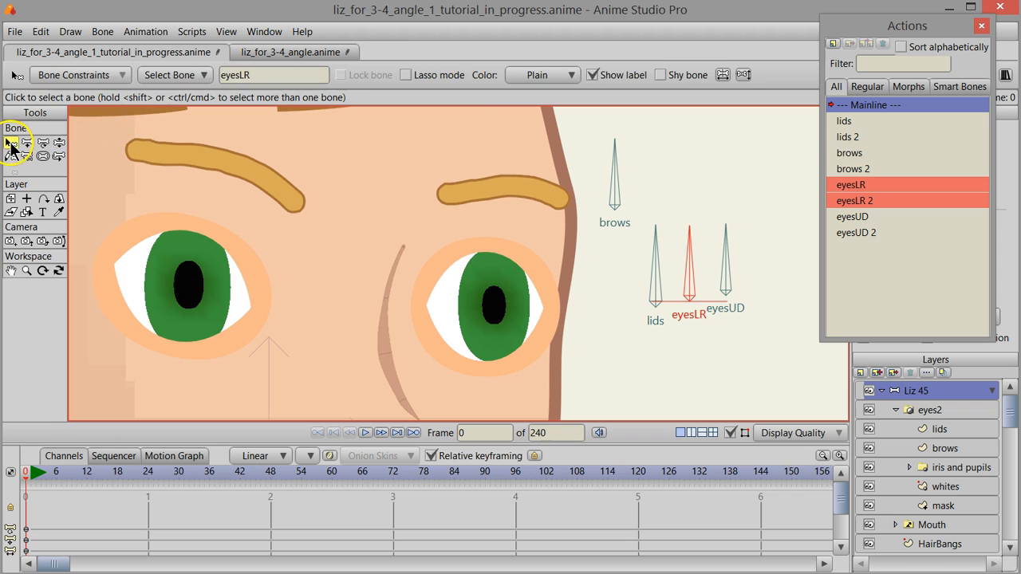
{"action": "left_click", "coordinate": [672, 176]}
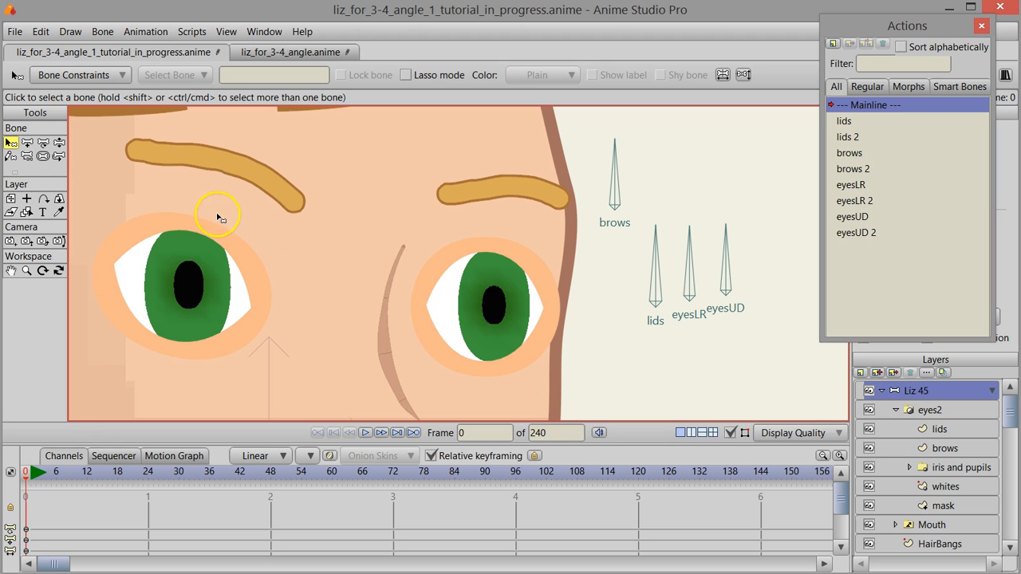
{"action": "left_click", "coordinate": [27, 142]}
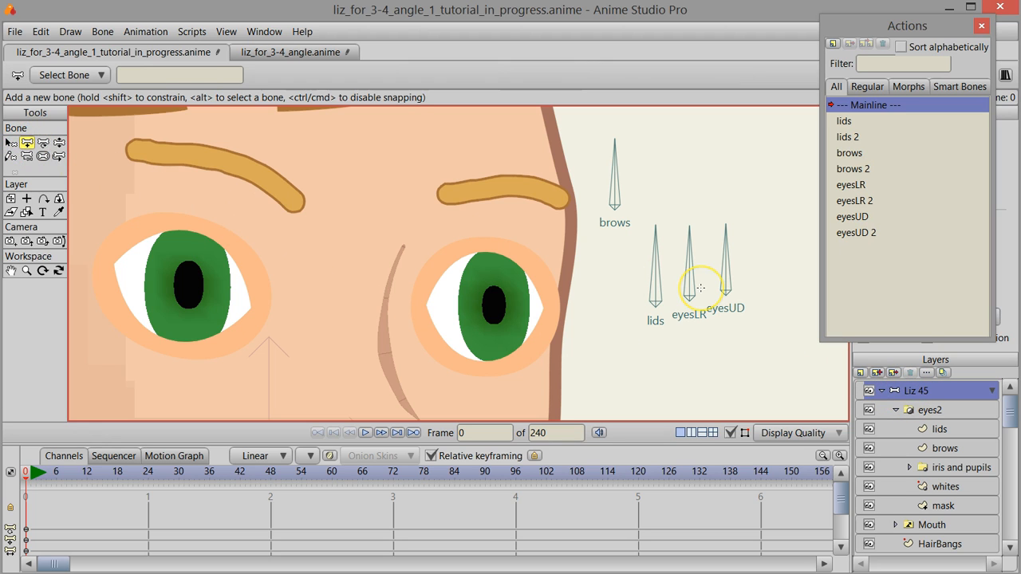
{"action": "left_click", "coordinate": [655, 324]}
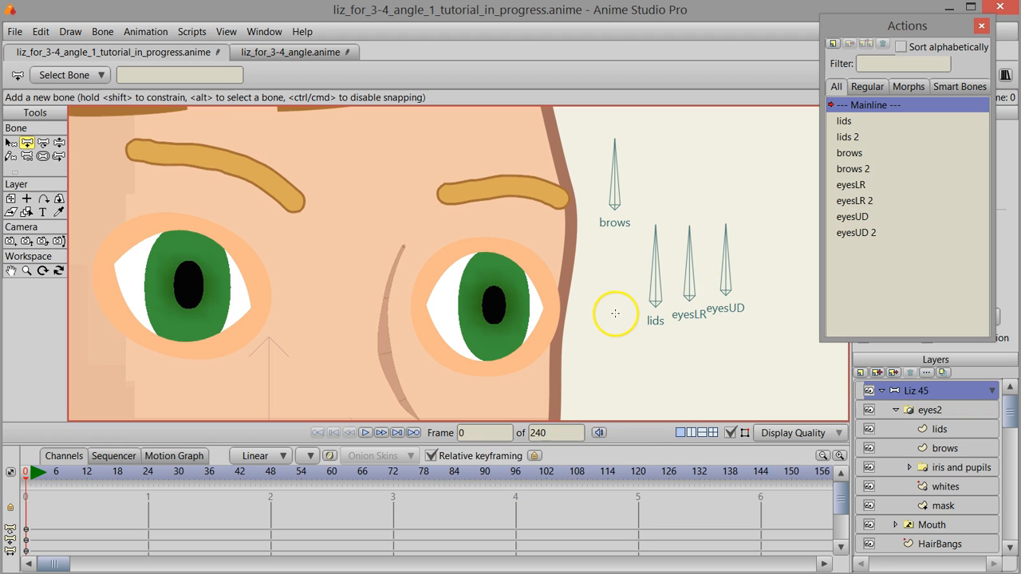
{"action": "left_click_drag", "start_coordinate": [613, 314], "coordinate": [613, 252]}
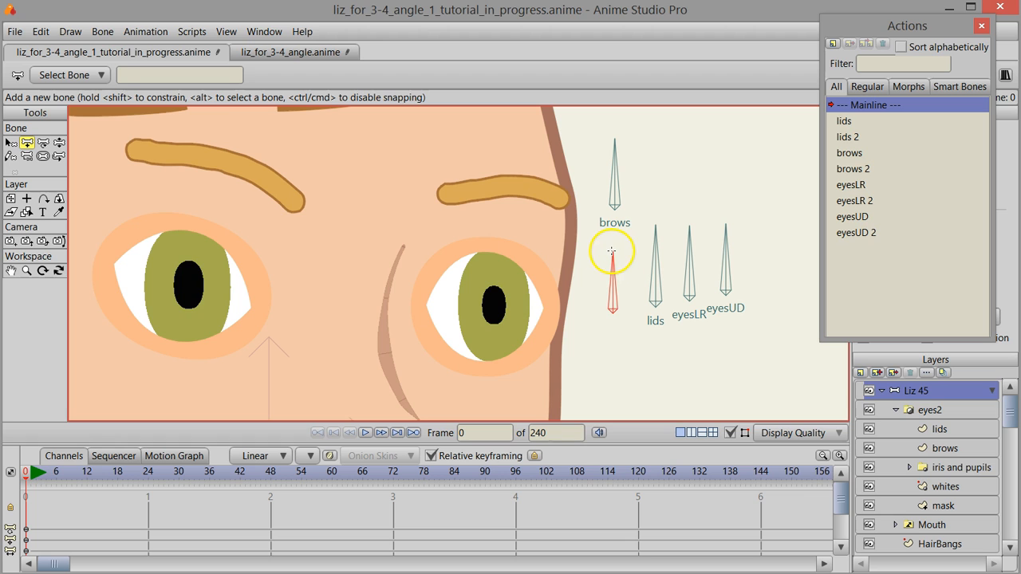
Step: Make the new bone a smart bone dial named pupils, from -90 to 90 over 100 frames, with separate positive and negative actions
{"action": "left_click", "coordinate": [102, 32]}
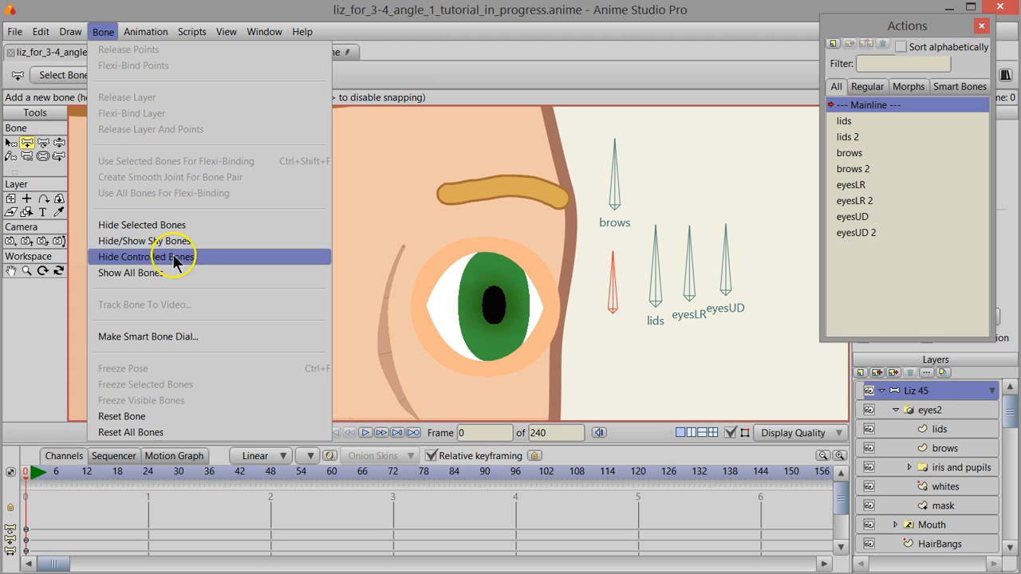
{"action": "left_click", "coordinate": [179, 337]}
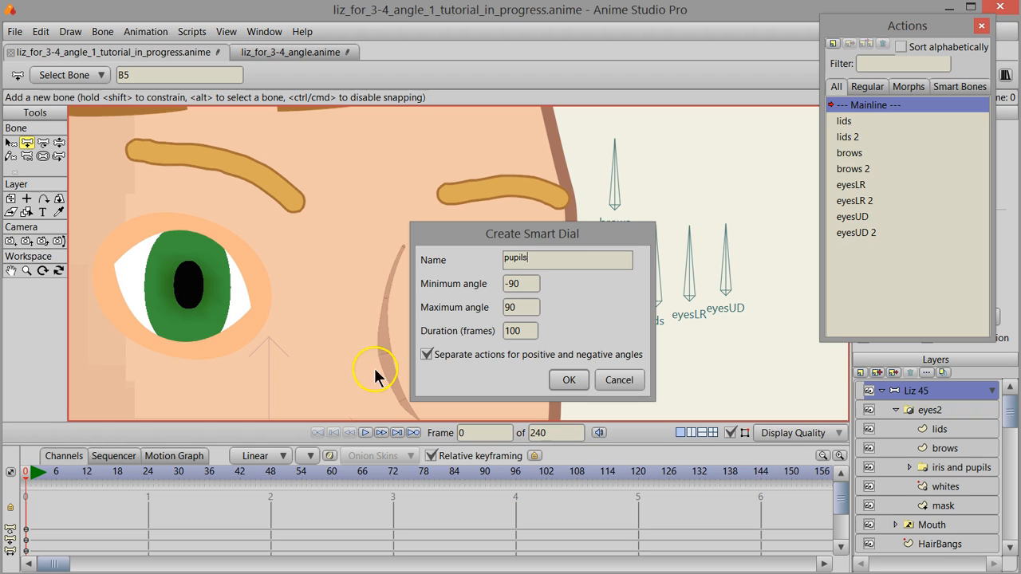
{"action": "left_click", "coordinate": [569, 380]}
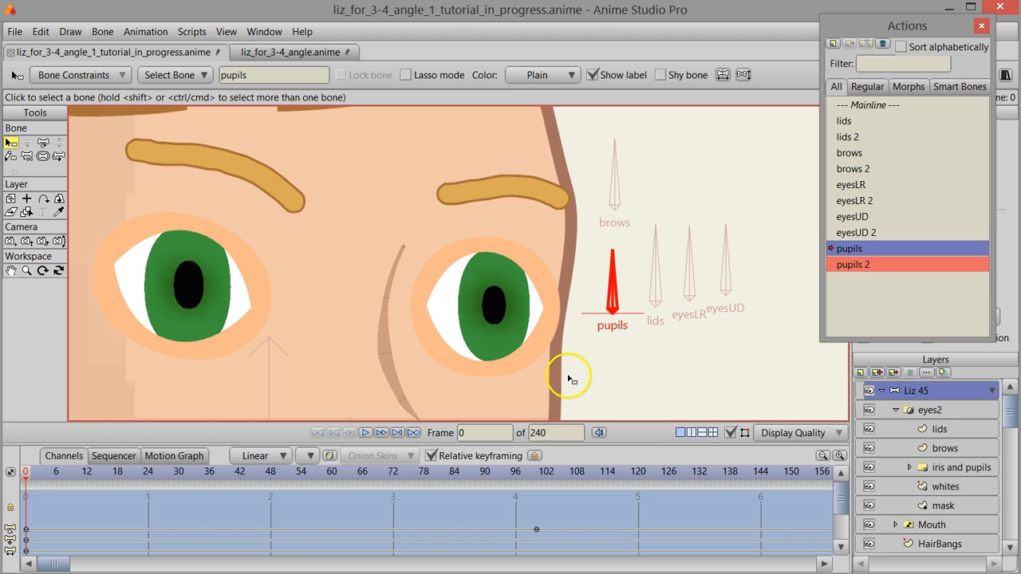
Step: At frame 100 of the pupils action, shrink both pupils about their centers on the pupils layer, and scrub the timeline to check the change
{"action": "left_click", "coordinate": [537, 473]}
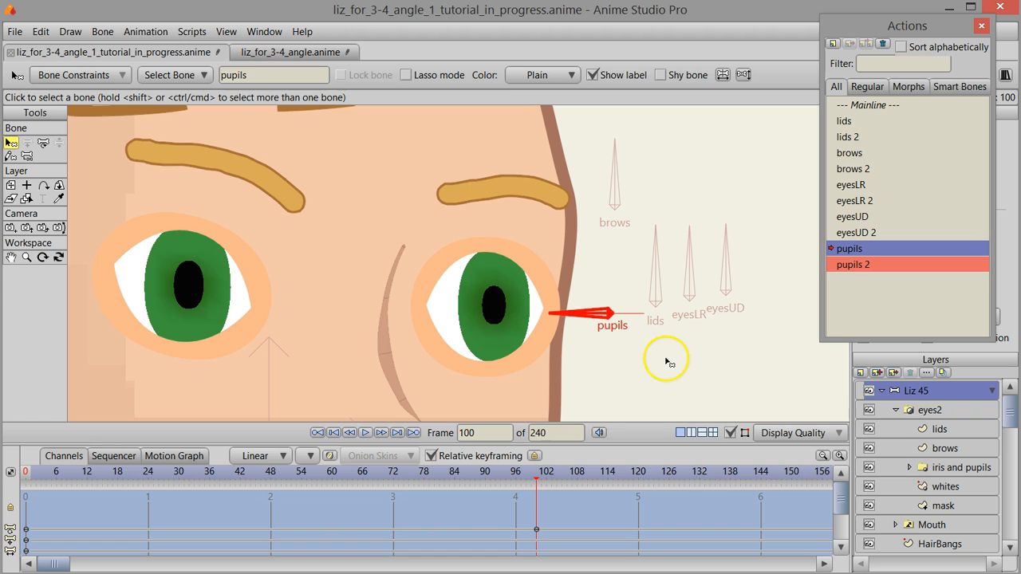
{"action": "left_click", "coordinate": [909, 467]}
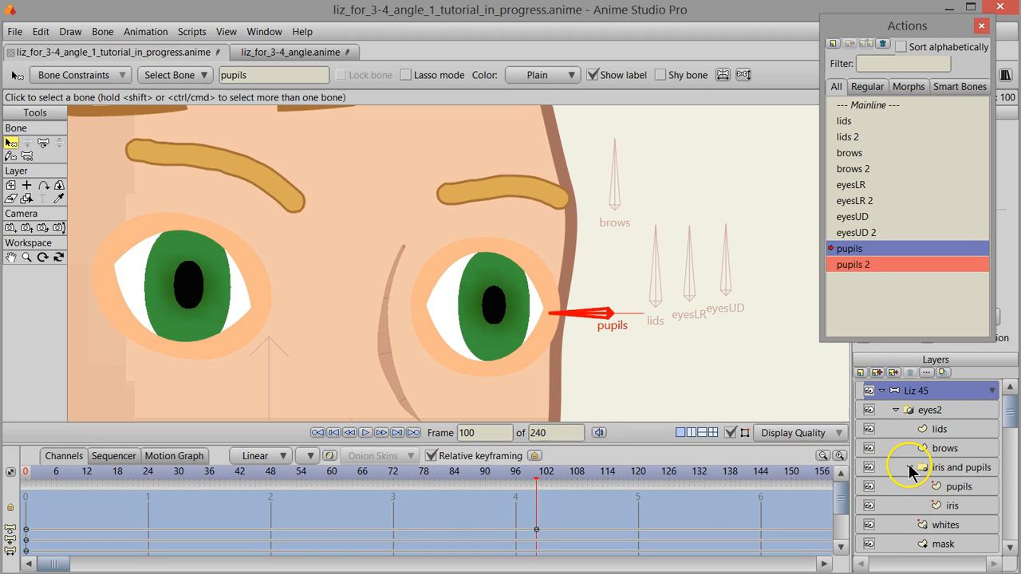
{"action": "left_click", "coordinate": [954, 485]}
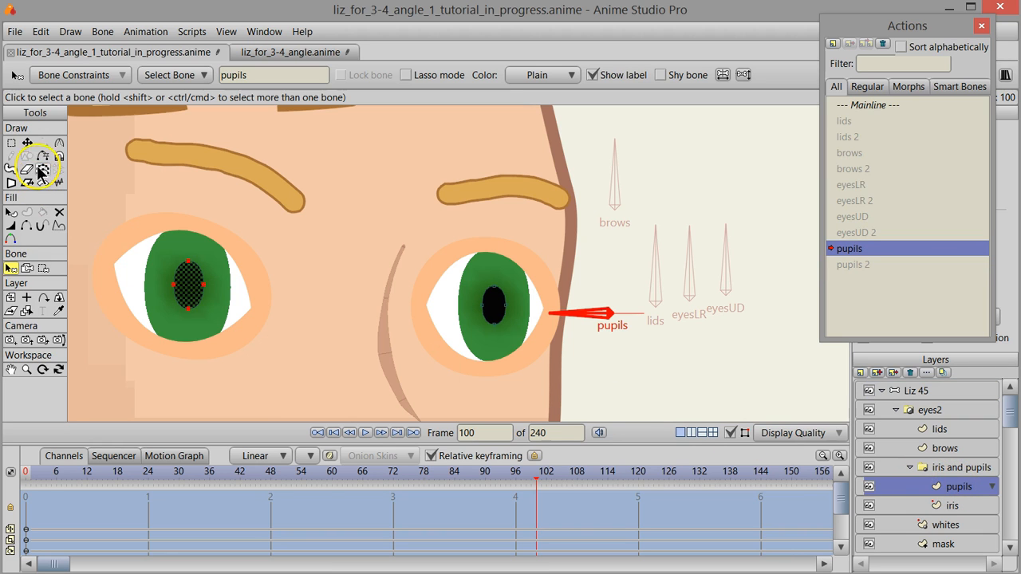
{"action": "left_click", "coordinate": [27, 145]}
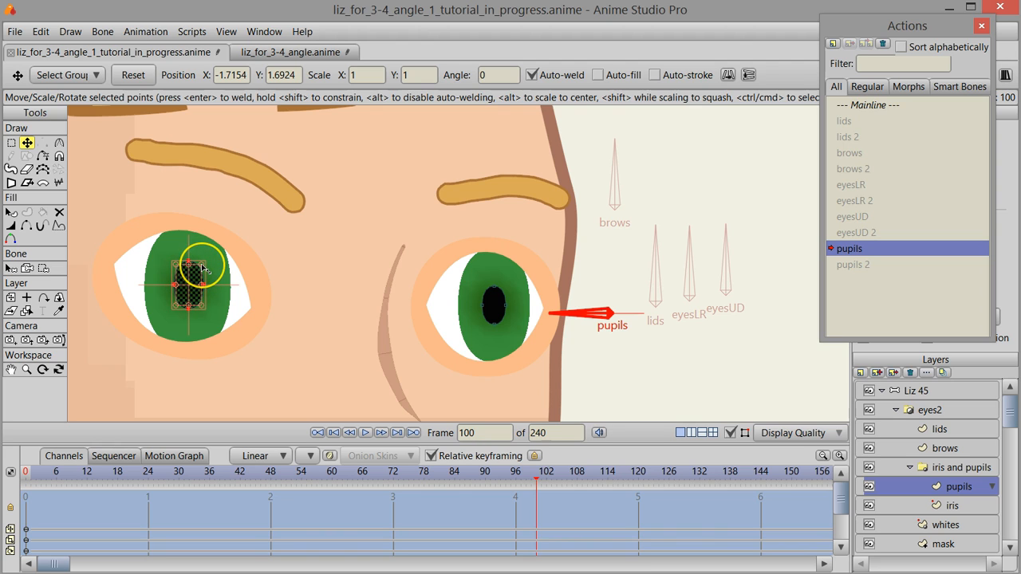
{"action": "left_click_drag", "start_coordinate": [202, 265], "coordinate": [196, 272]}
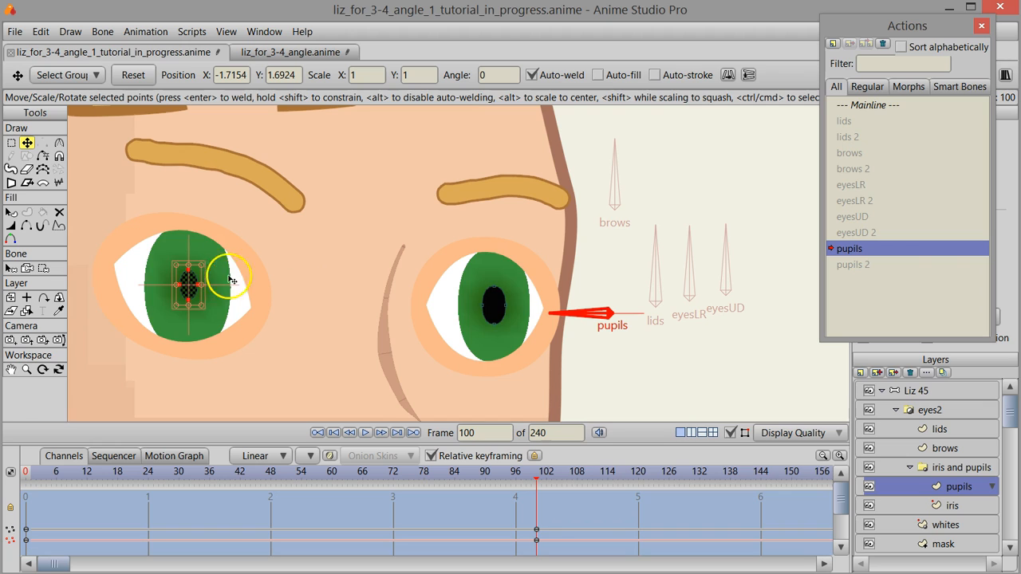
{"action": "left_click", "coordinate": [496, 305]}
{"action": "left_click_drag", "start_coordinate": [504, 284], "coordinate": [504, 295]}
{"action": "left_click_drag", "start_coordinate": [539, 477], "coordinate": [114, 485]}
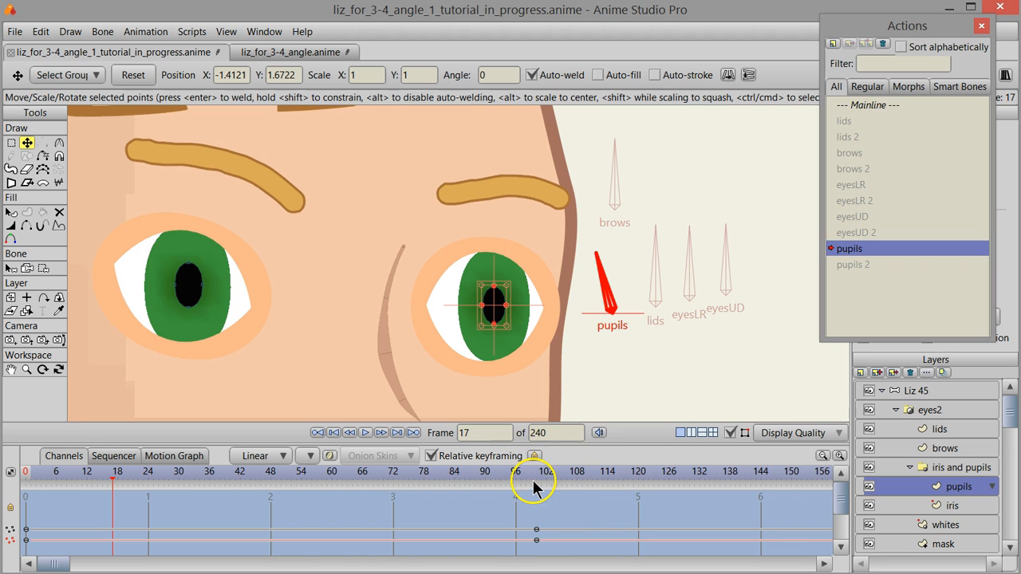
Step: At frame 100 of the pupils 2 action, enlarge both pupils about their centers until they nearly fill the irises
{"action": "left_click", "coordinate": [859, 106]}
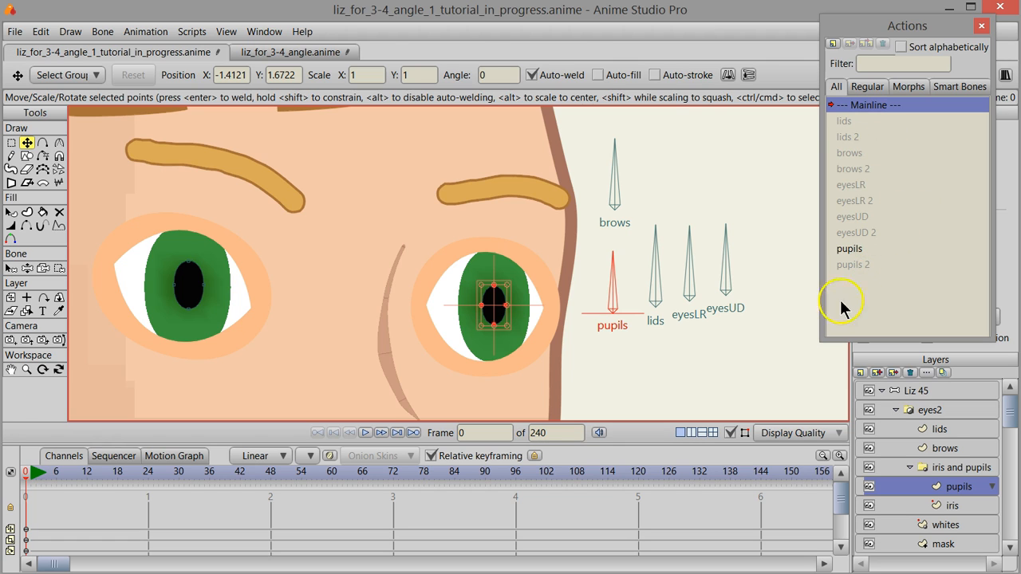
{"action": "left_click", "coordinate": [856, 264]}
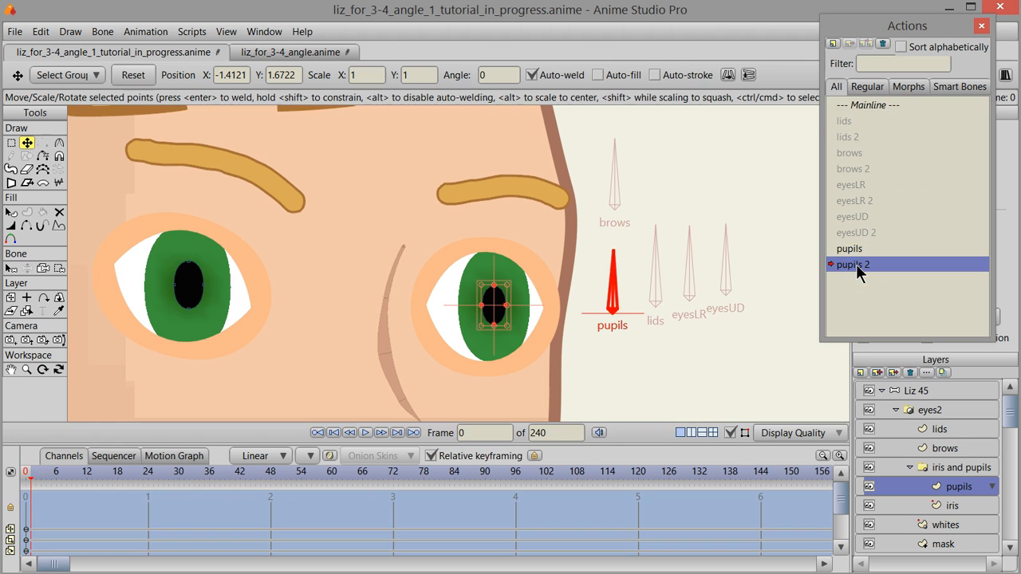
{"action": "left_click", "coordinate": [517, 472]}
{"action": "left_click_drag", "start_coordinate": [518, 476], "coordinate": [536, 479]}
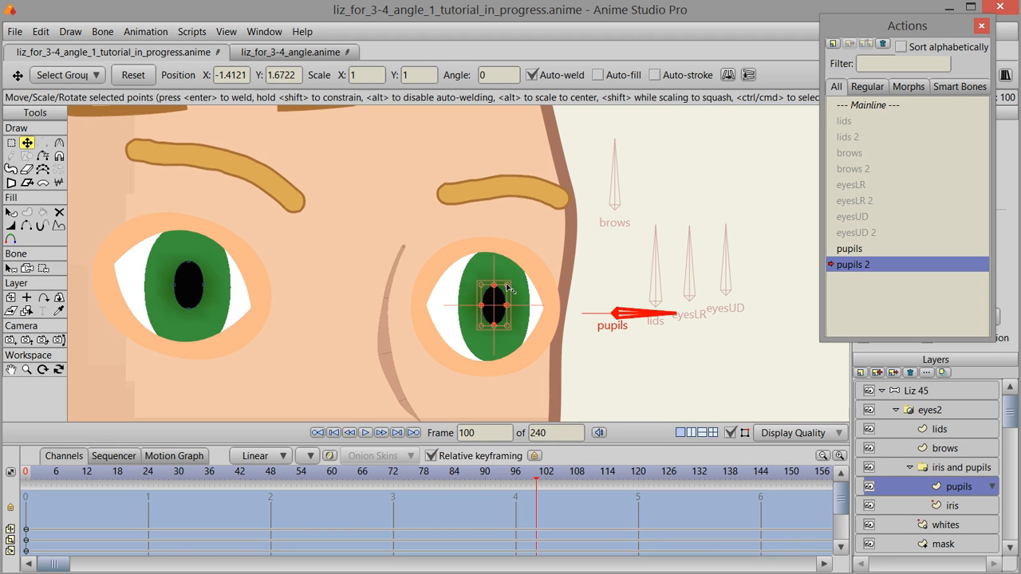
{"action": "left_click_drag", "start_coordinate": [508, 289], "coordinate": [537, 278]}
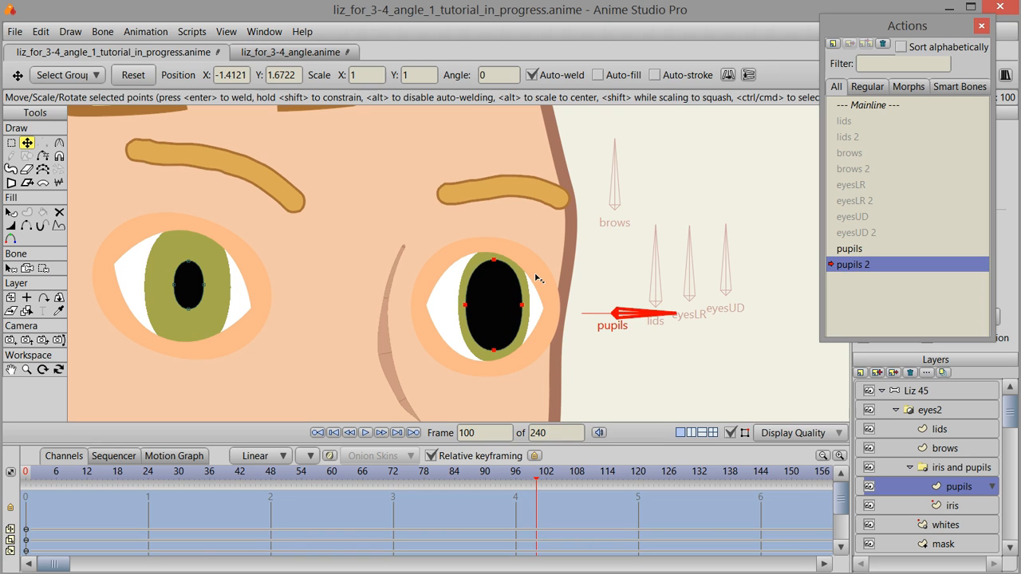
{"action": "double_click", "coordinate": [195, 291]}
{"action": "left_click_drag", "start_coordinate": [195, 290], "coordinate": [227, 261]}
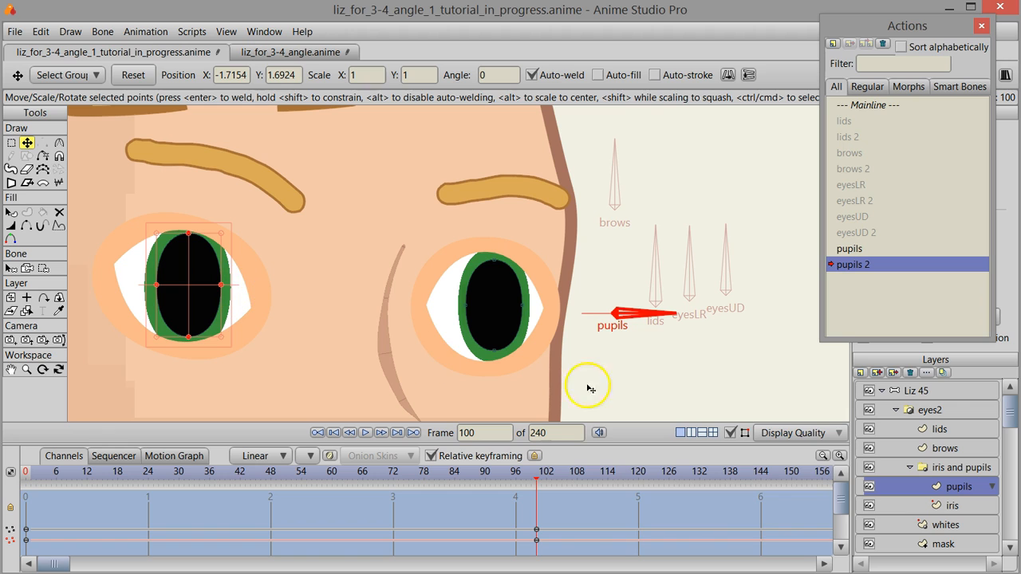
Step: Return to the Mainline and test the pupils dial in combination with the eyesLR, eyesUD and lids dials on Liz 45
{"action": "left_click", "coordinate": [867, 106]}
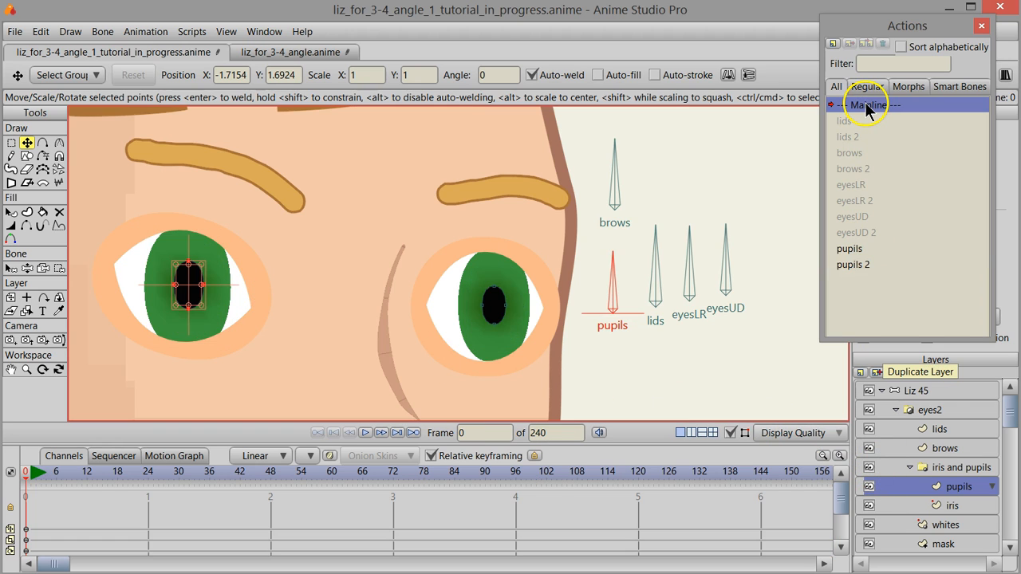
{"action": "left_click", "coordinate": [897, 393]}
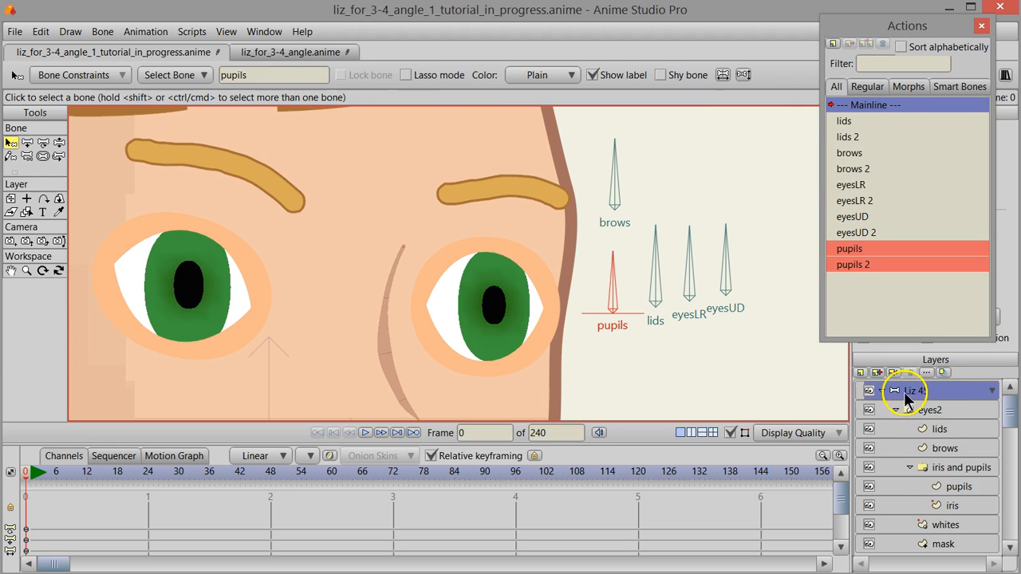
{"action": "left_click", "coordinate": [59, 144]}
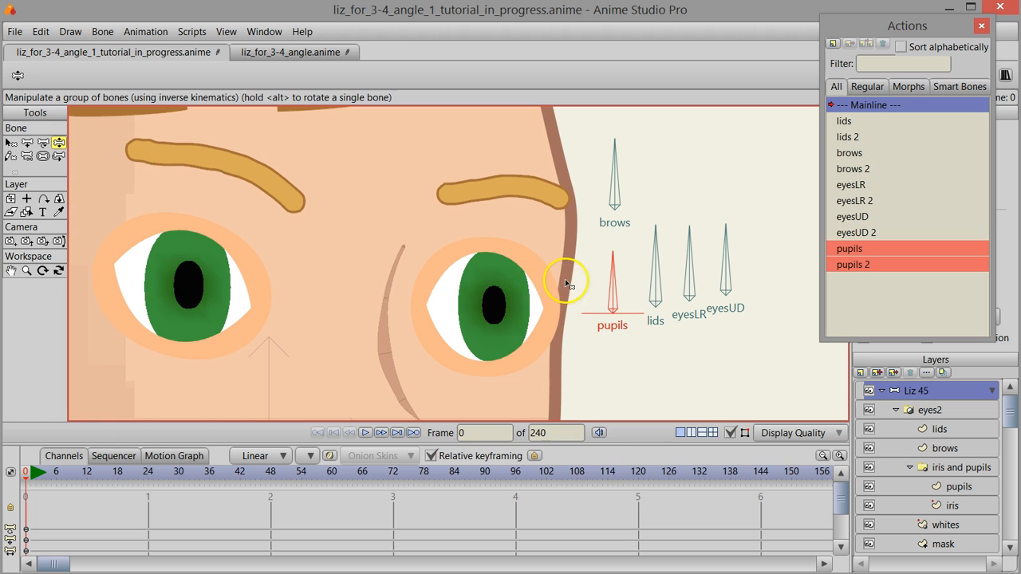
{"action": "mouse_move", "coordinate": [611, 264]}
{"action": "left_mouse_down"}
{"action": "mouse_move", "coordinate": [574, 314]}
{"action": "mouse_move", "coordinate": [607, 286]}
{"action": "mouse_move", "coordinate": [624, 294]}
{"action": "mouse_move", "coordinate": [631, 316]}
{"action": "left_mouse_up"}
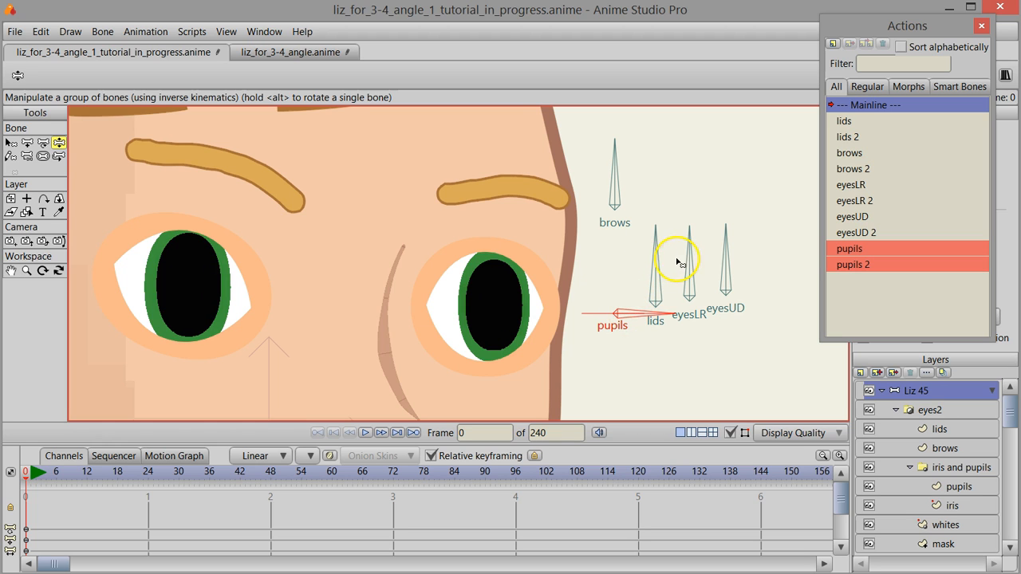
{"action": "left_click_drag", "start_coordinate": [688, 263], "coordinate": [722, 269]}
{"action": "left_click_drag", "start_coordinate": [655, 282], "coordinate": [724, 246]}
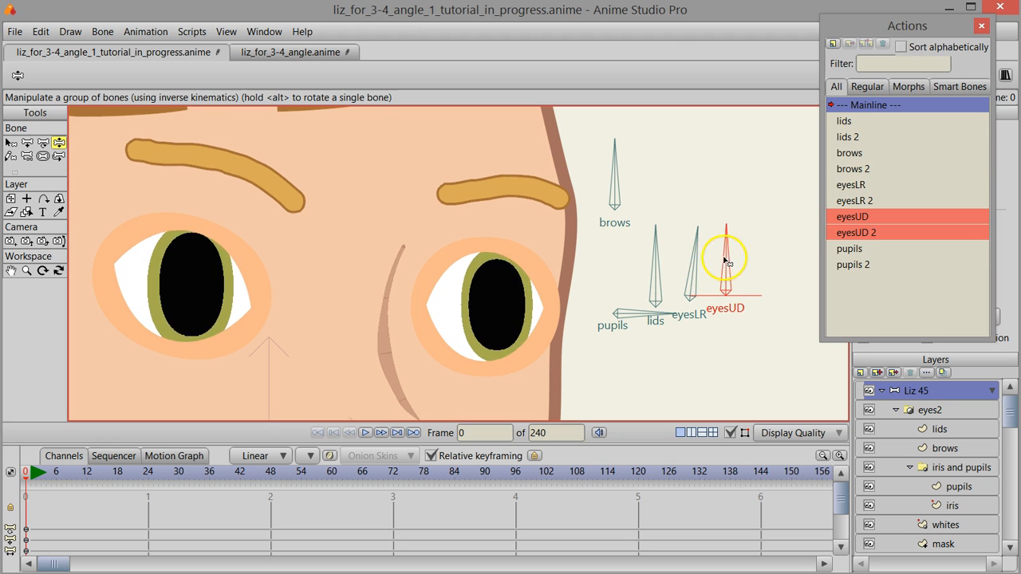
{"action": "left_click_drag", "start_coordinate": [640, 316], "coordinate": [632, 279]}
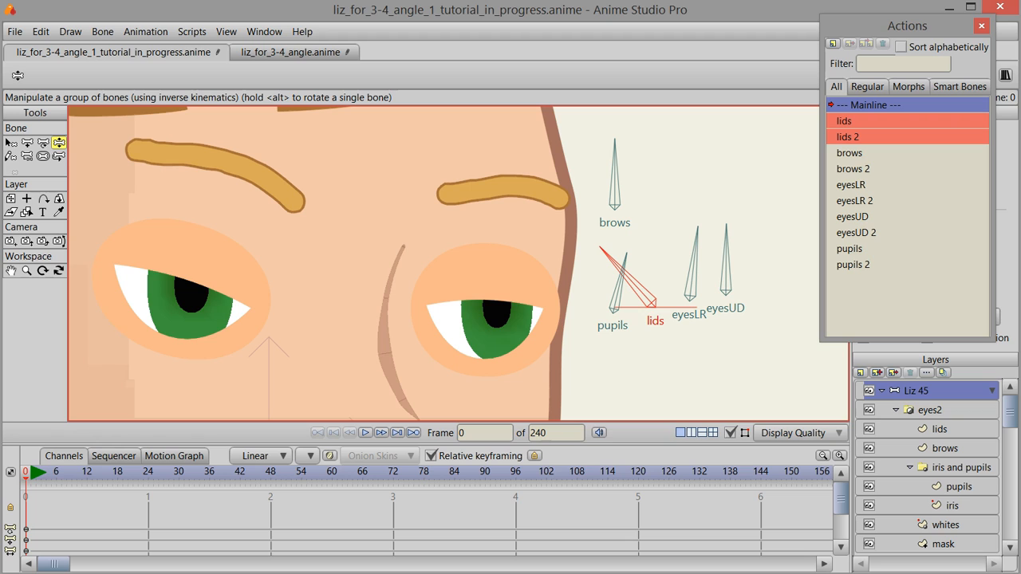